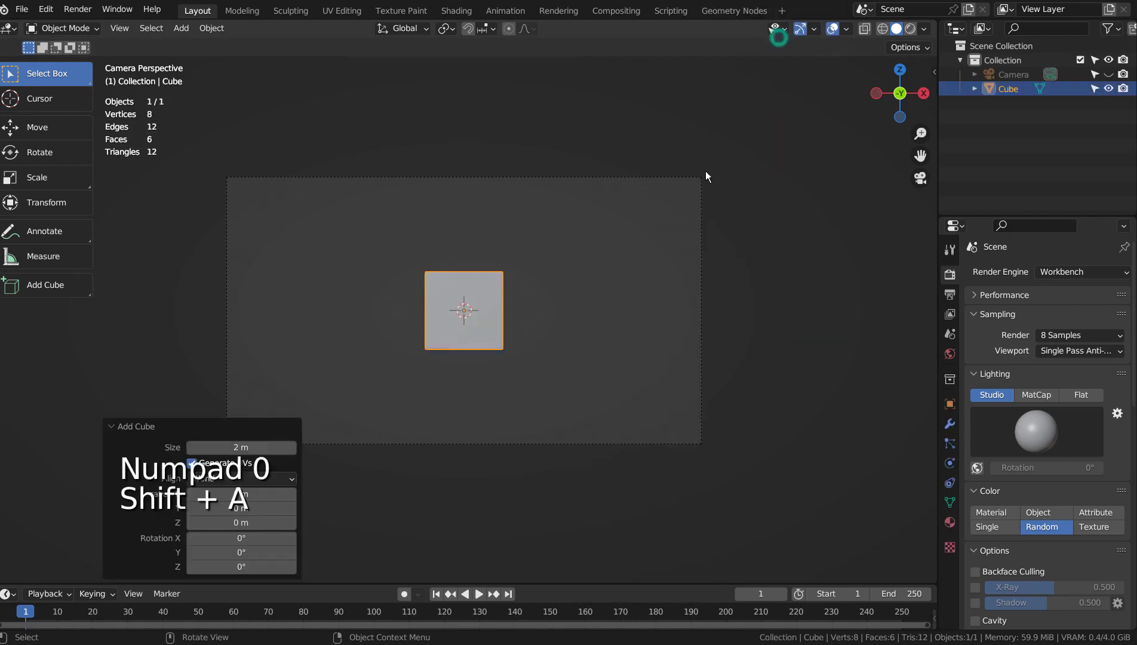
Scale the cube up about 4.84 times and flatten it along Z to slightly overfill the camera frame.
{"action": "key", "text": "s"}
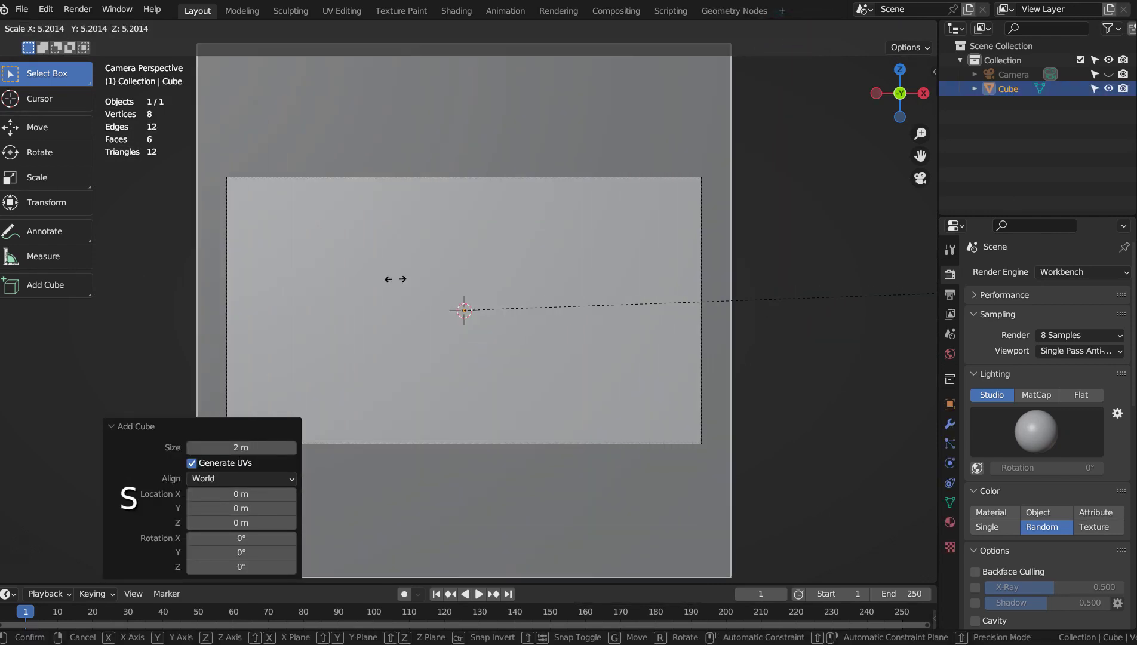
{"action": "left_click", "coordinate": [335, 277]}
{"action": "key", "text": "s"}
{"action": "key", "text": "z"}
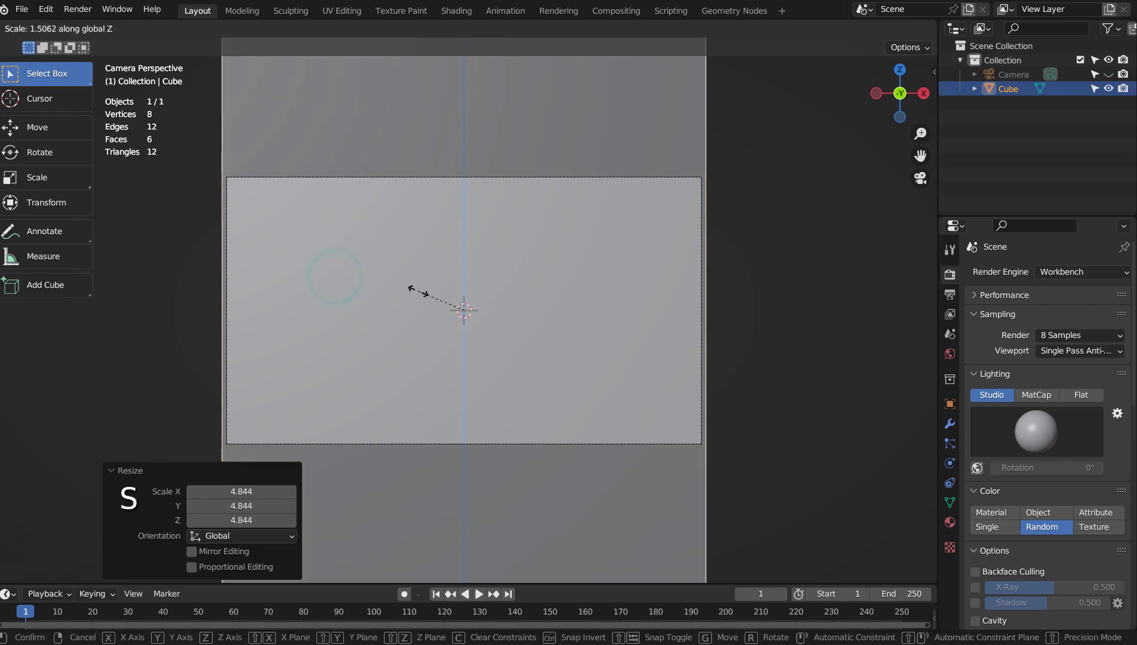
{"action": "left_click", "coordinate": [483, 312]}
Delete the cube face nearest the camera to open the box into a room interior.
{"action": "key", "text": "Tab"}
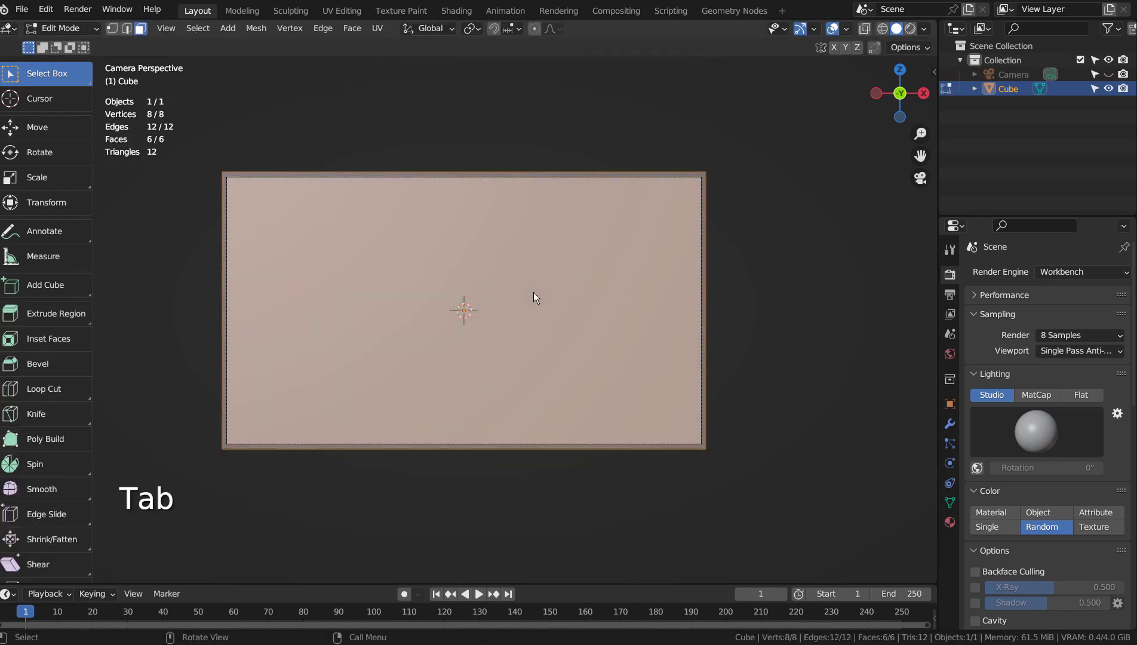
{"action": "key", "text": "3"}
{"action": "left_click", "coordinate": [532, 292]}
{"action": "key", "text": "x"}
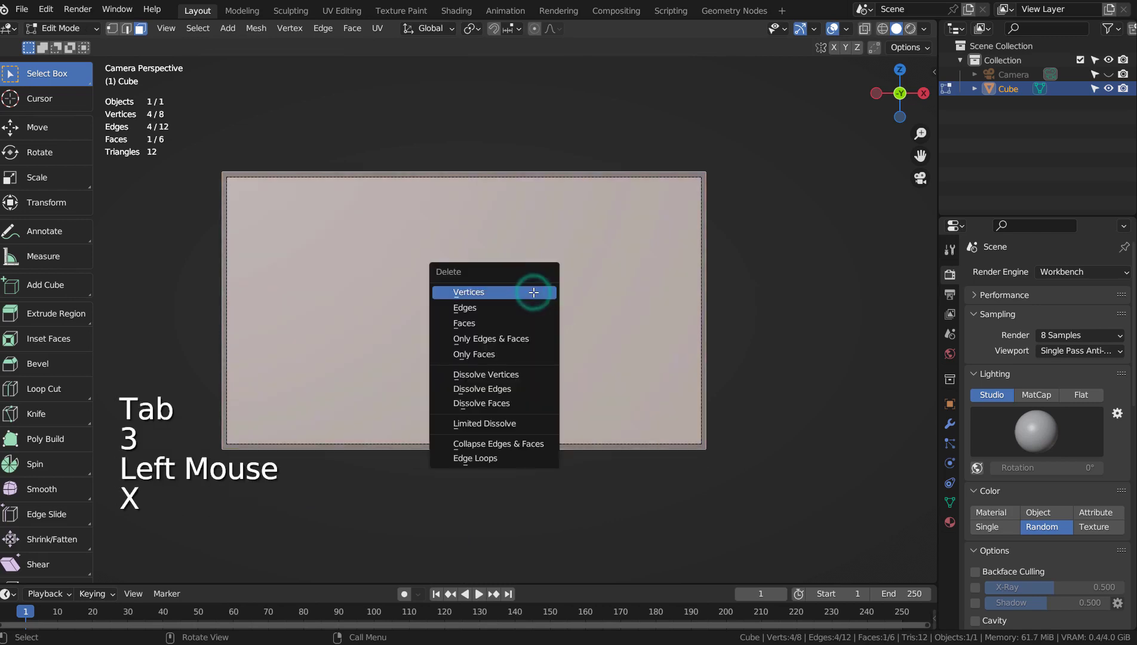
{"action": "left_click", "coordinate": [523, 322]}
{"action": "key", "text": "Tab"}
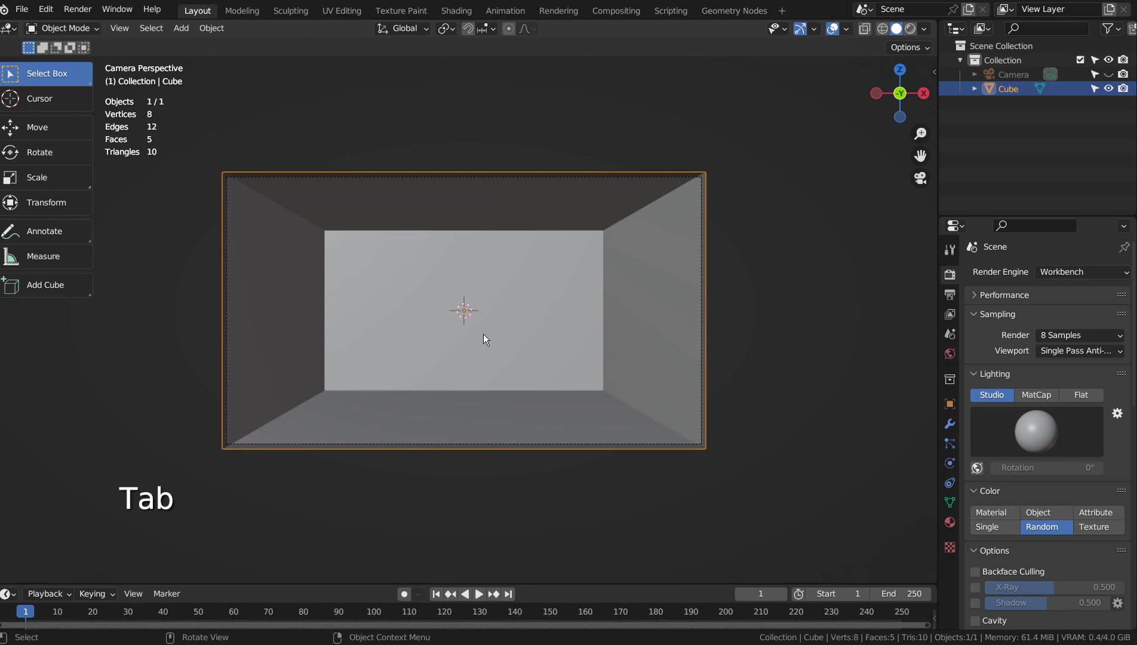
Move the room's back wall face about 3.5 m along negative X and render the camera view.
{"action": "key", "text": "Tab"}
{"action": "key", "text": "3"}
{"action": "left_click", "coordinate": [454, 294]}
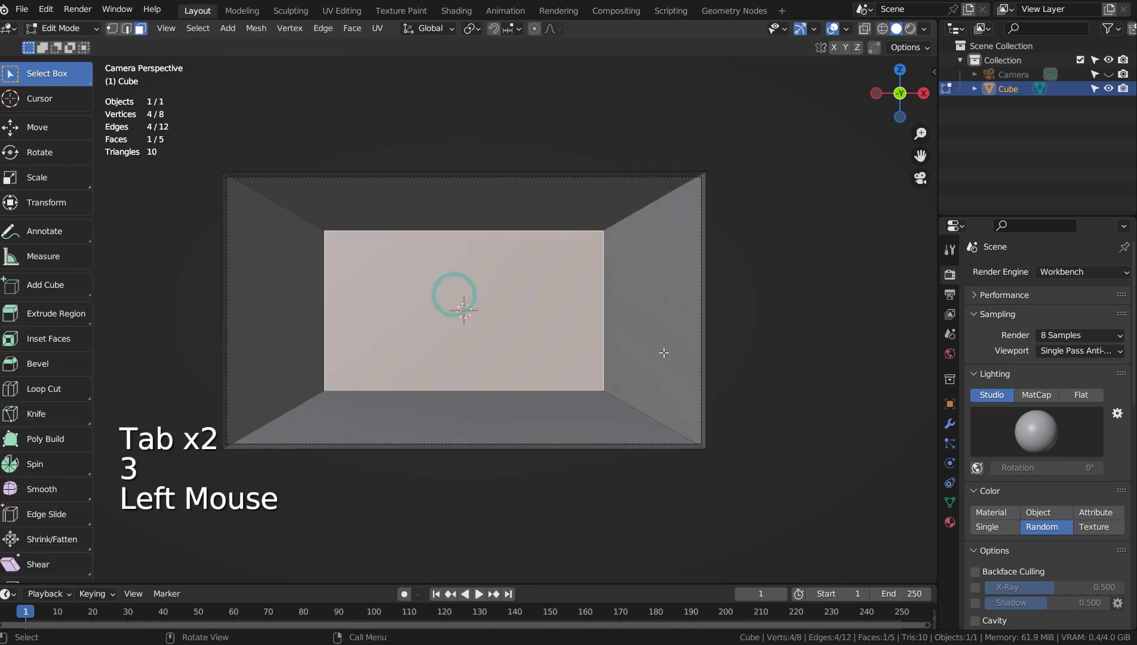
{"action": "key", "text": "g"}
{"action": "key", "text": "x"}
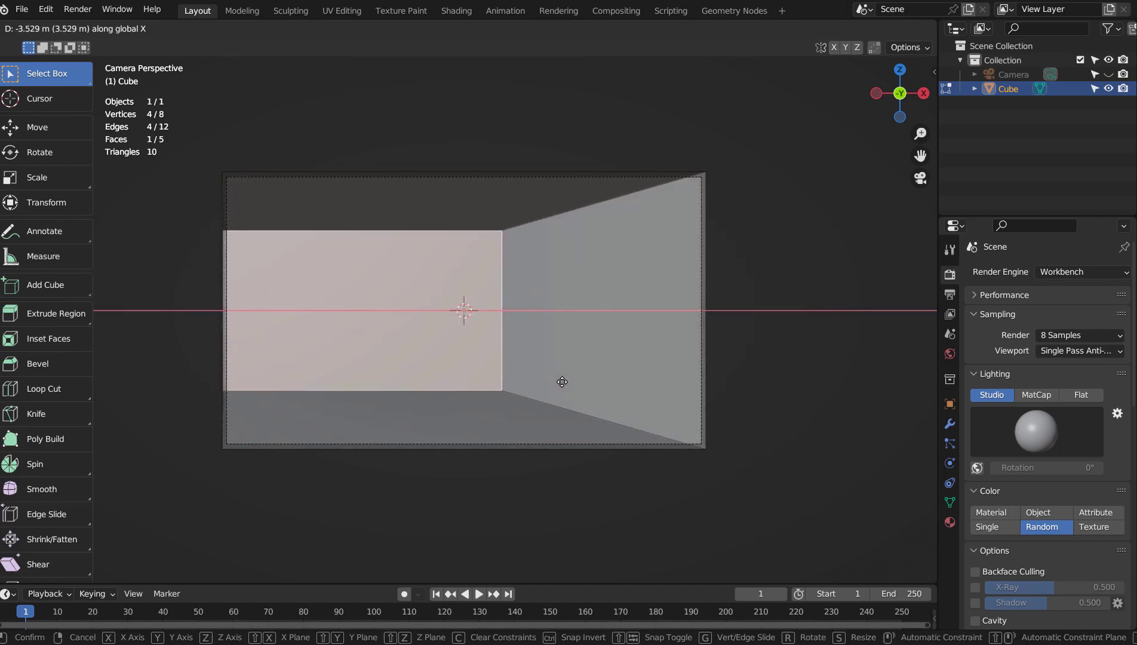
{"action": "left_click", "coordinate": [562, 381]}
{"action": "left_click", "coordinate": [779, 328]}
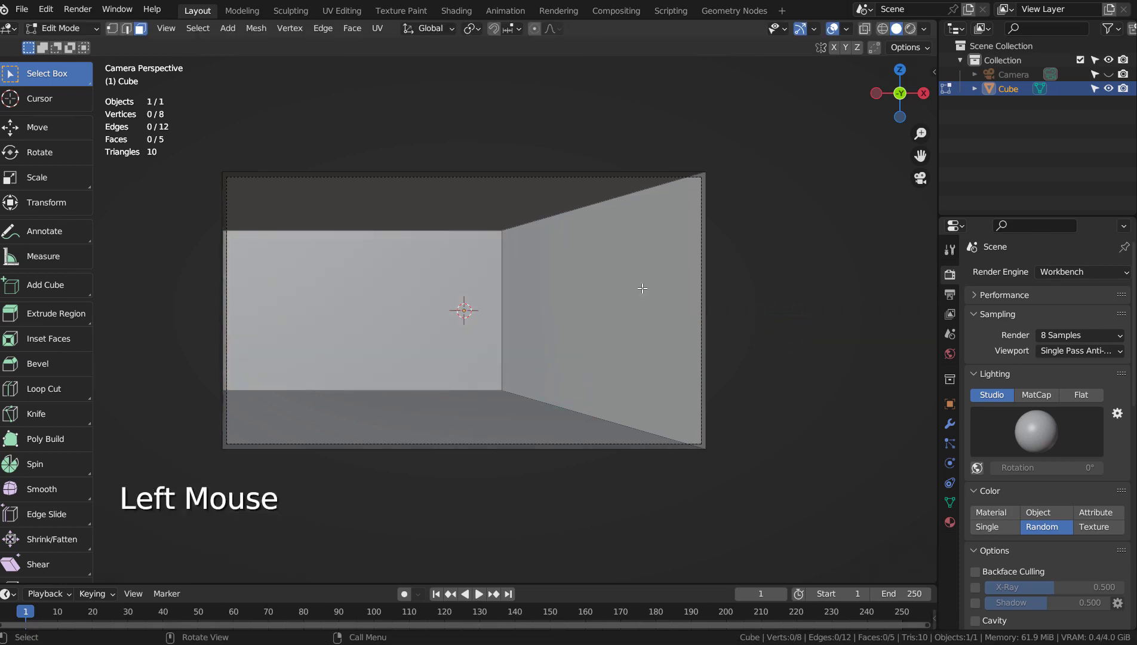
{"action": "key", "text": "F12"}
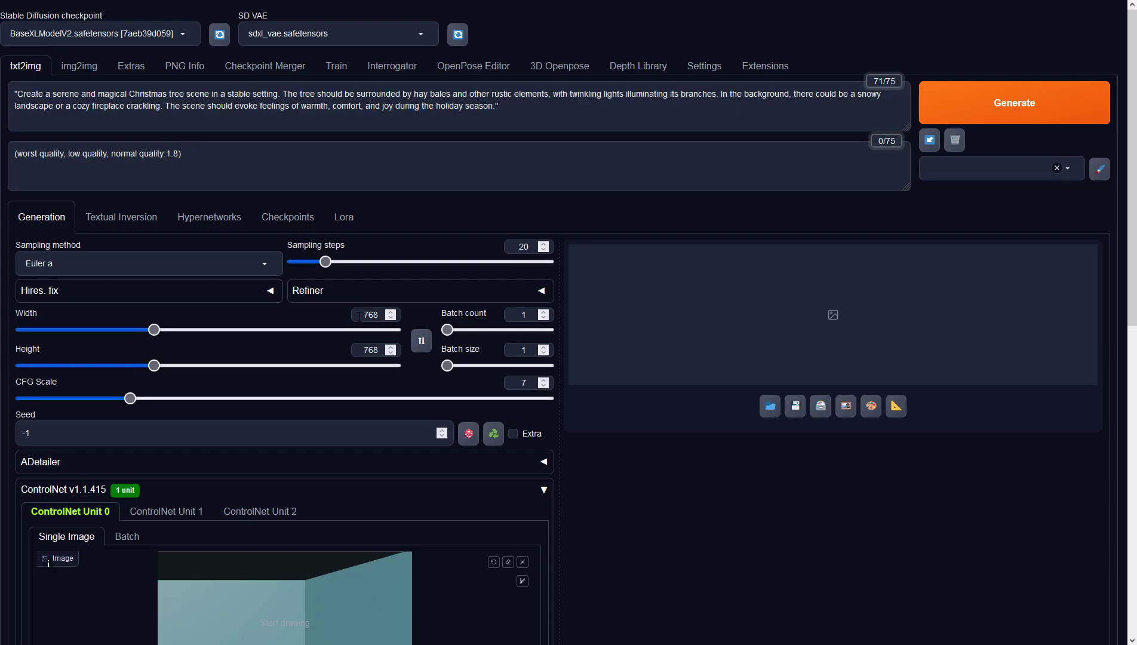
Switch to the Stable Diffusion web UI and set the txt2img image width to 1366.
{"action": "left_click", "coordinate": [359, 316]}
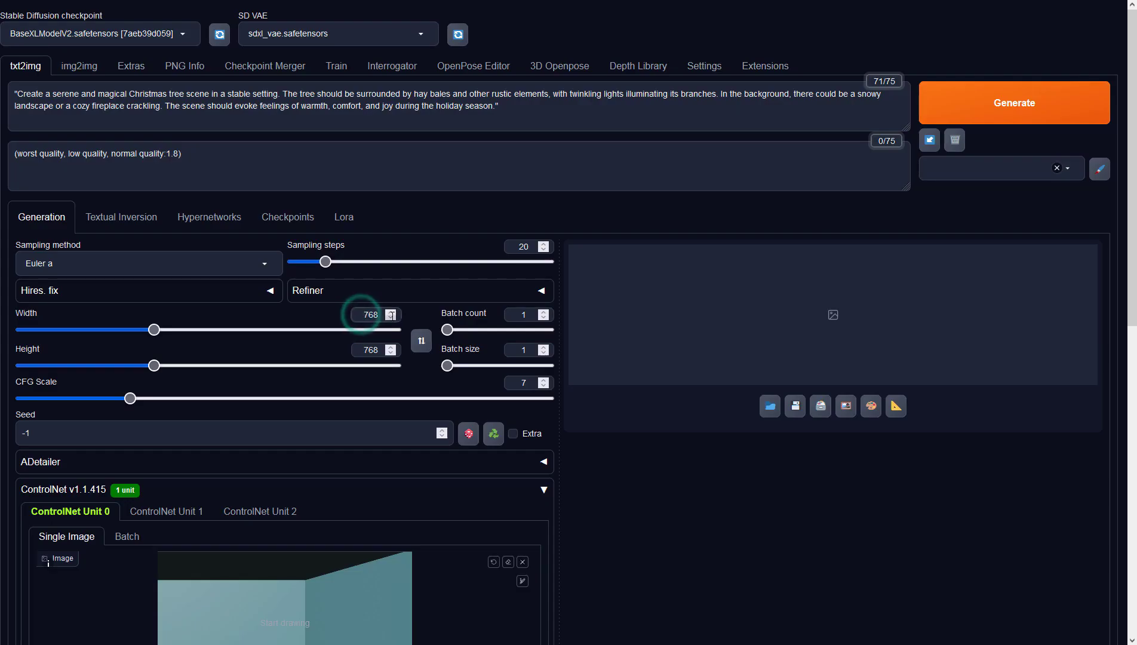
{"action": "type", "text": "1366"}
{"action": "key", "text": "Delete"}
{"action": "key", "text": "Delete"}
{"action": "key", "text": "Delete"}
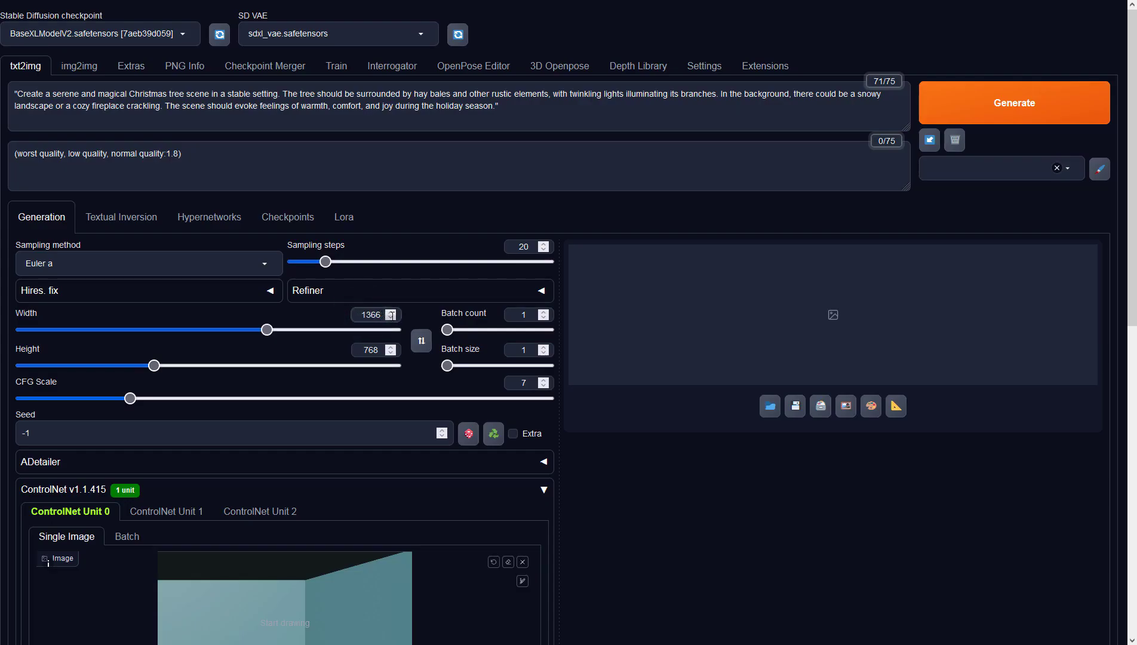
{"action": "left_click", "coordinate": [653, 463]}
Set ControlNet Unit 0 to Depth with preprocessor none and the sai_xl_depth_256lora model, and generate the image.
{"action": "scroll", "coordinate": [651, 461], "scroll_direction": "down", "scroll_amount": 5}
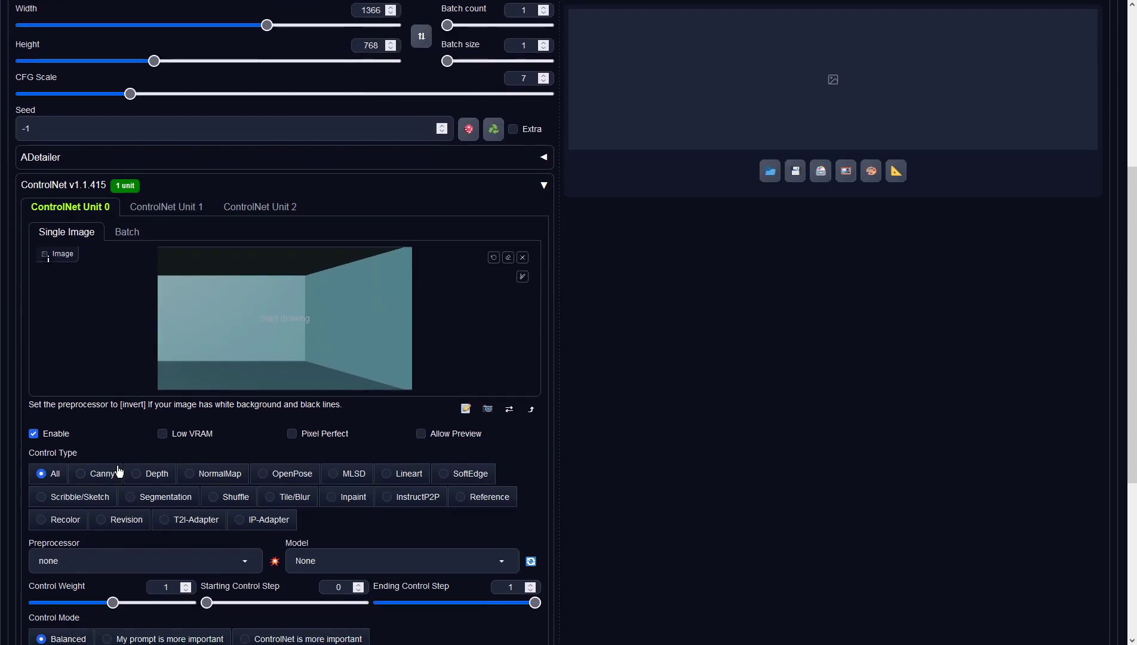
{"action": "left_click", "coordinate": [148, 473]}
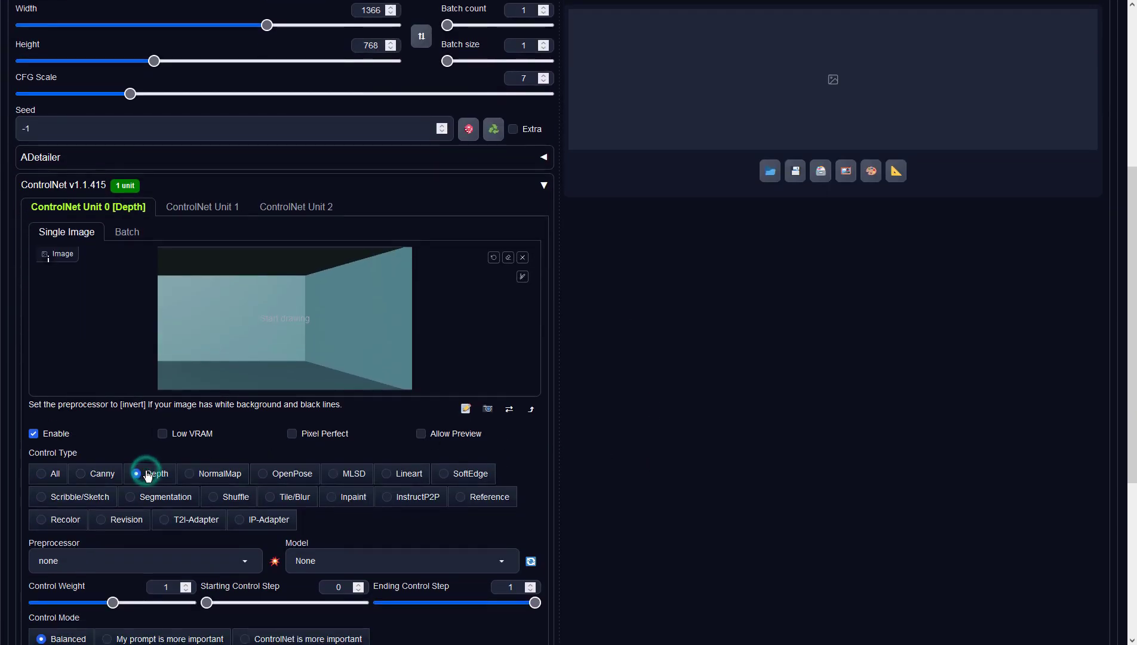
{"action": "left_click", "coordinate": [245, 560]}
{"action": "left_click", "coordinate": [107, 491]}
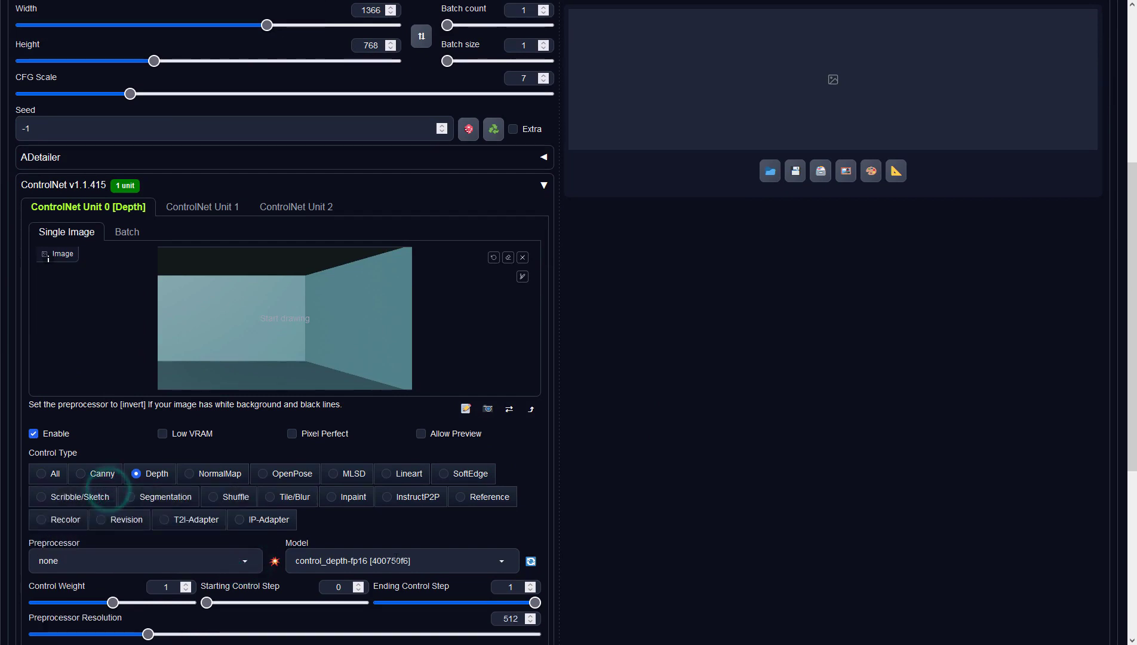
{"action": "left_click", "coordinate": [420, 561]}
{"action": "left_click", "coordinate": [352, 516]}
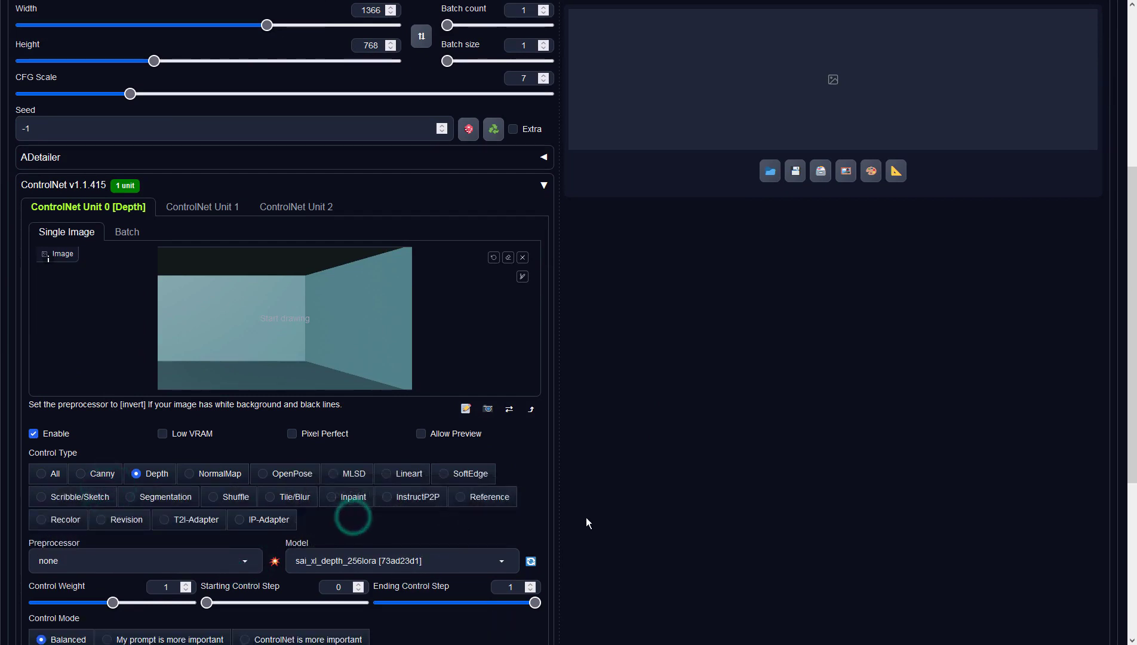
{"action": "scroll", "coordinate": [619, 524], "scroll_direction": "up", "scroll_amount": 5}
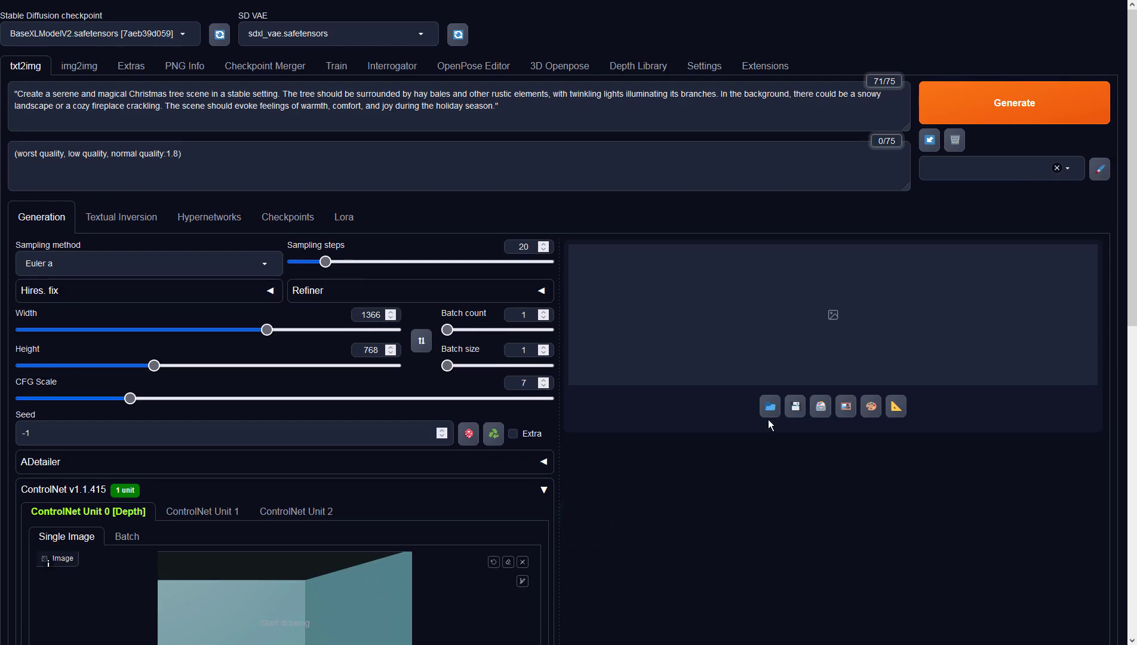
{"action": "left_click", "coordinate": [1028, 115]}
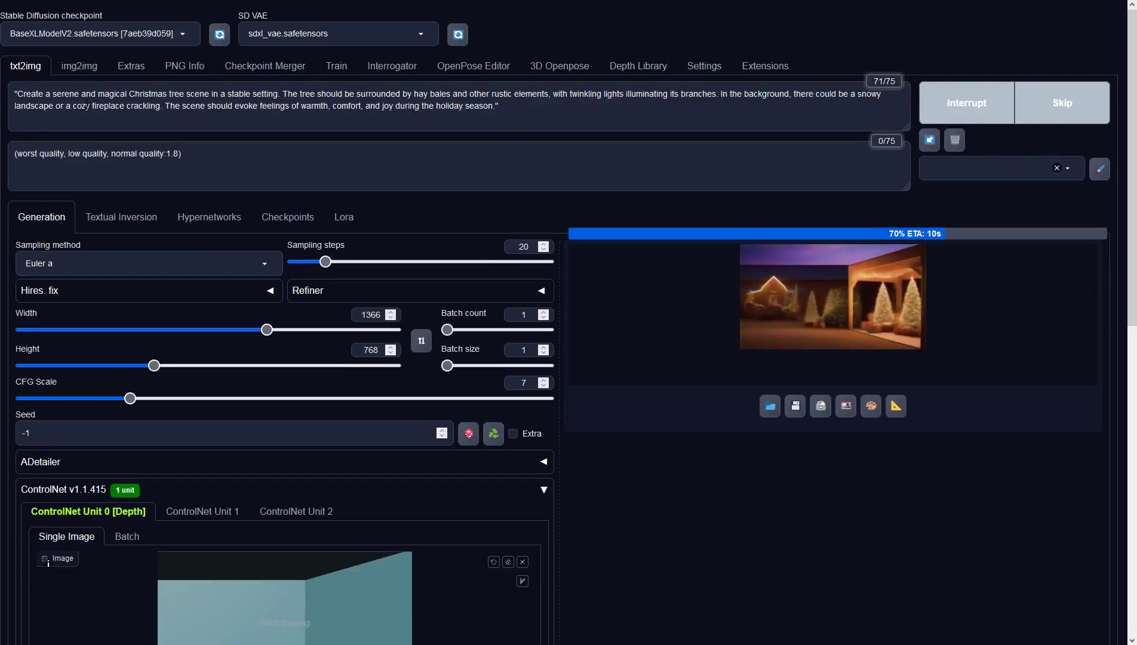
Edit the prompt to read "Create an interior serene and magical Christmas tree interior scene" at its start.
{"action": "left_click", "coordinate": [52, 94]}
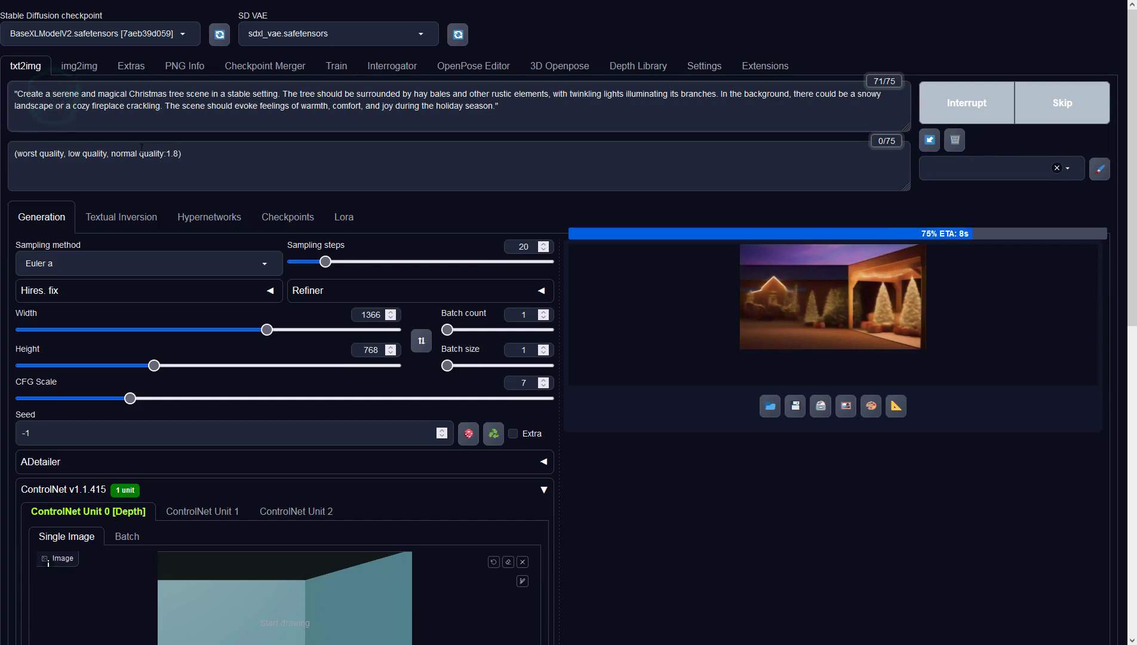
{"action": "type", "text": "n in"}
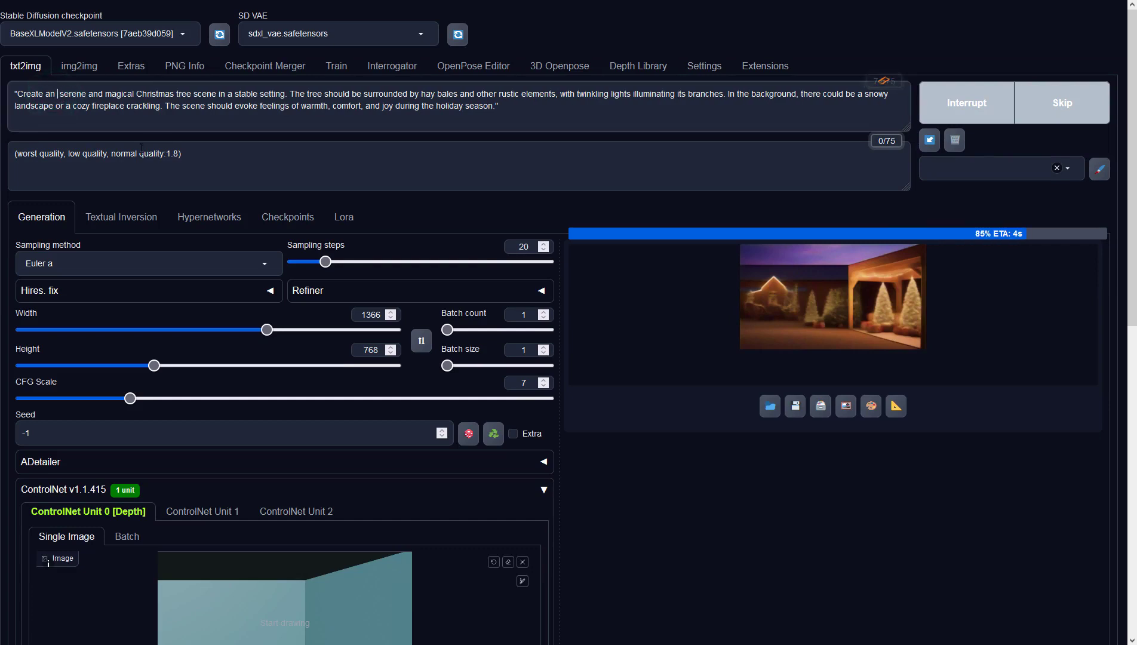
{"action": "type", "text": "terior"}
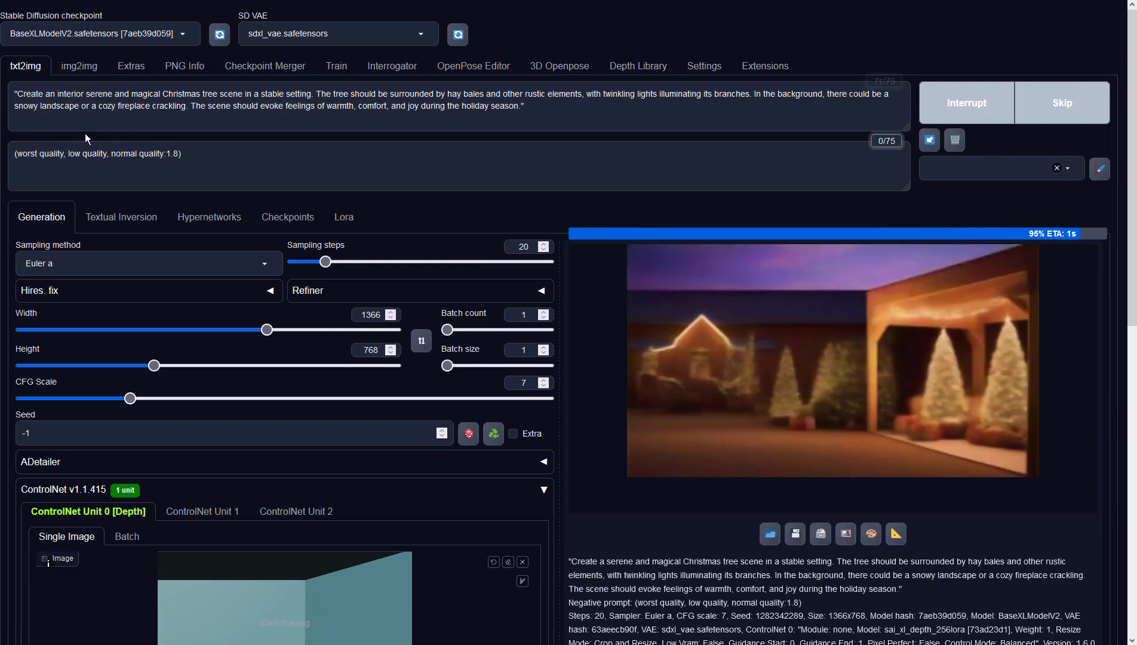
{"action": "double_click", "coordinate": [70, 94]}
{"action": "key", "text": "ctrl+c"}
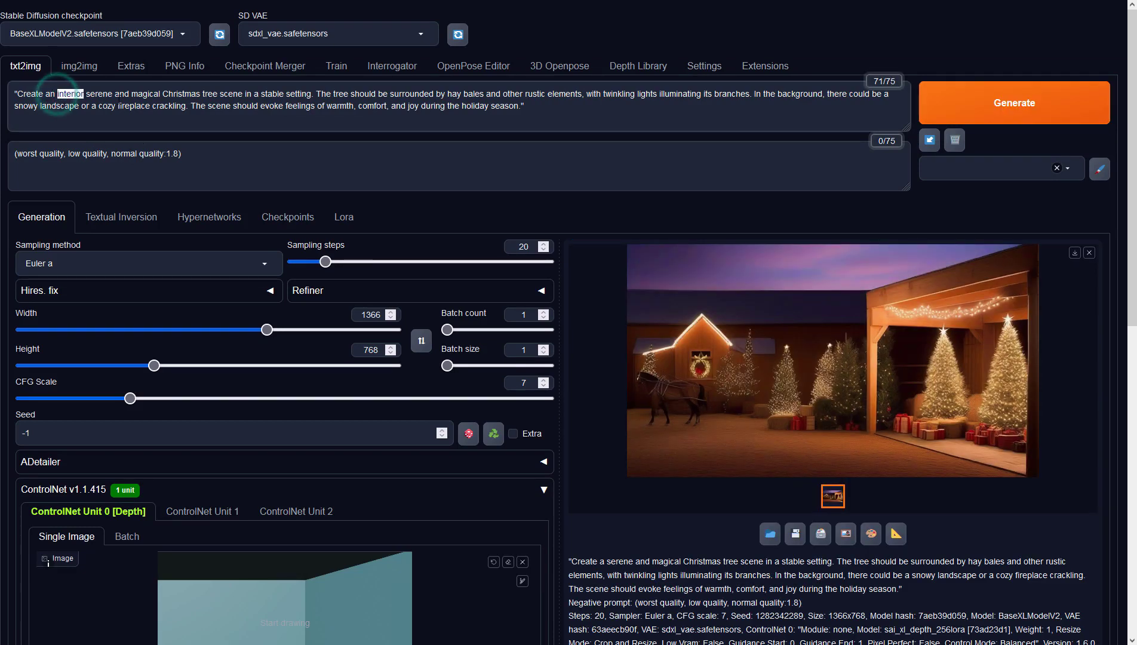
{"action": "left_click", "coordinate": [221, 92]}
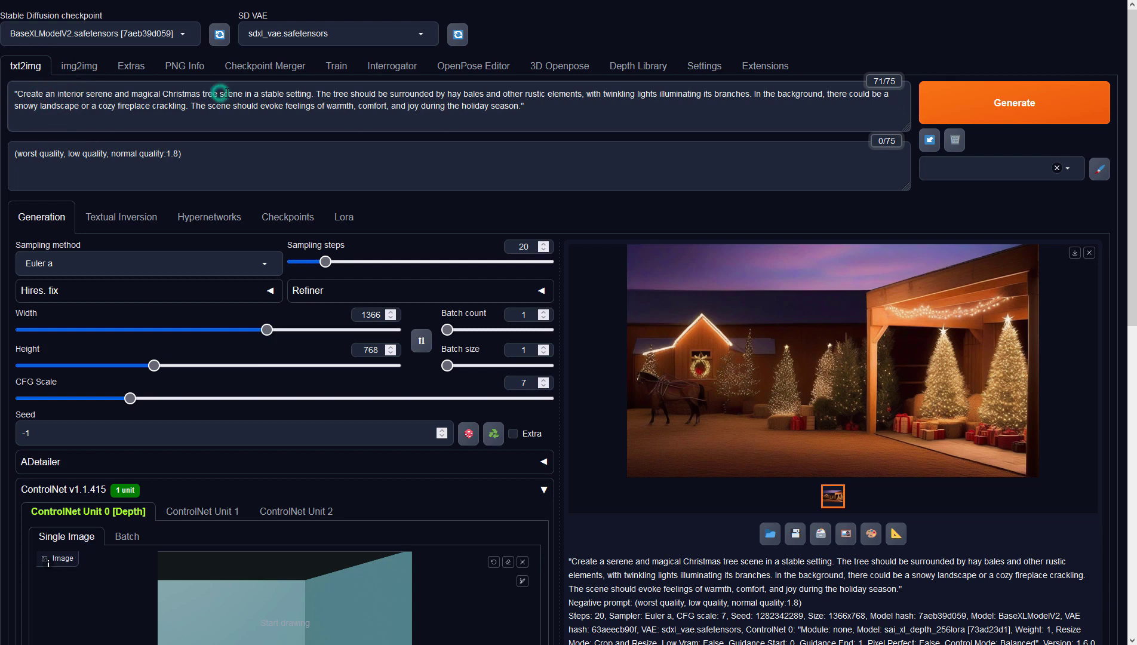
{"action": "key", "text": "ctrl+v"}
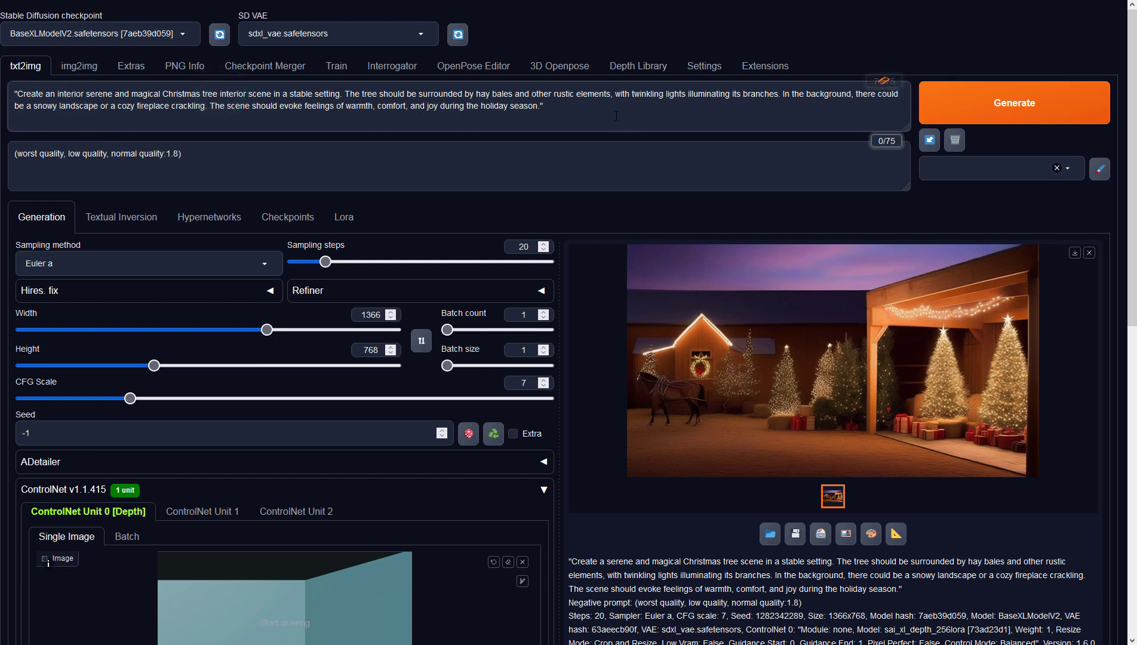
{"action": "left_click", "coordinate": [615, 116]}
View the first generated image enlarged, and generate and inspect a new image from the revised prompt.
{"action": "left_click", "coordinate": [986, 335]}
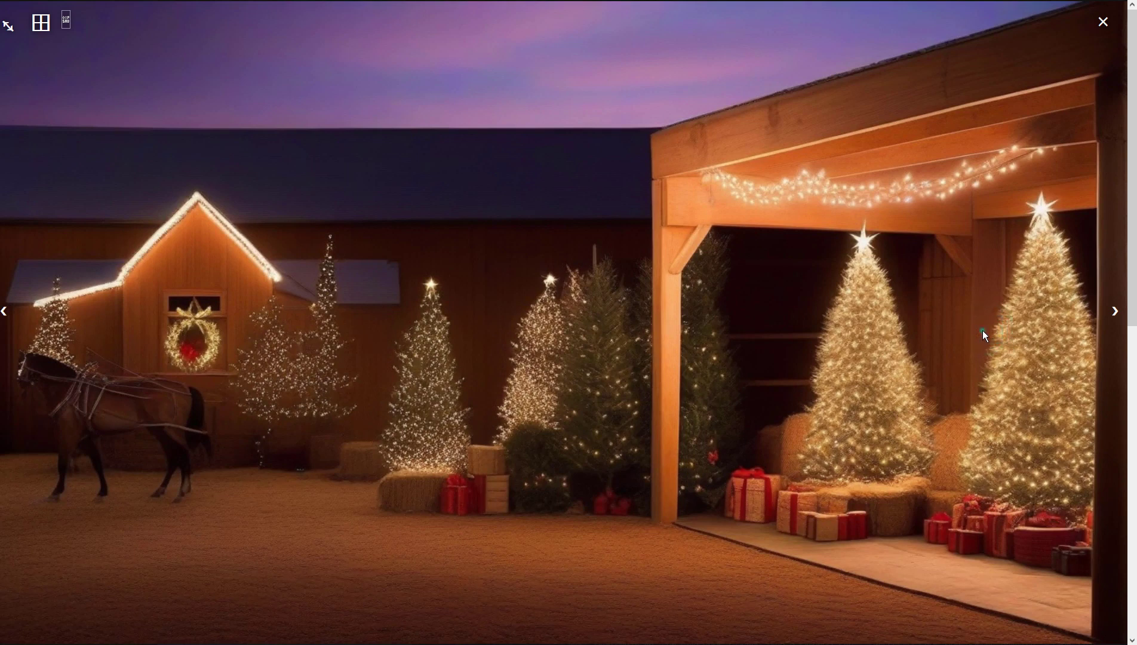
{"action": "left_click", "coordinate": [982, 330]}
{"action": "left_click", "coordinate": [1002, 109]}
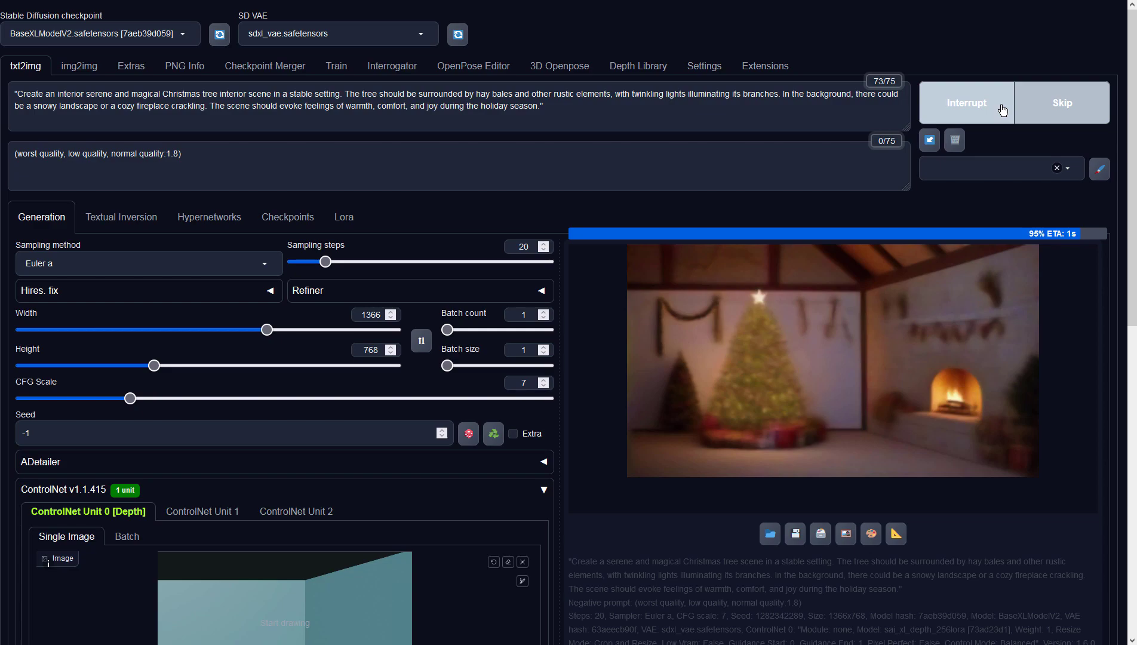
{"action": "left_click", "coordinate": [839, 339]}
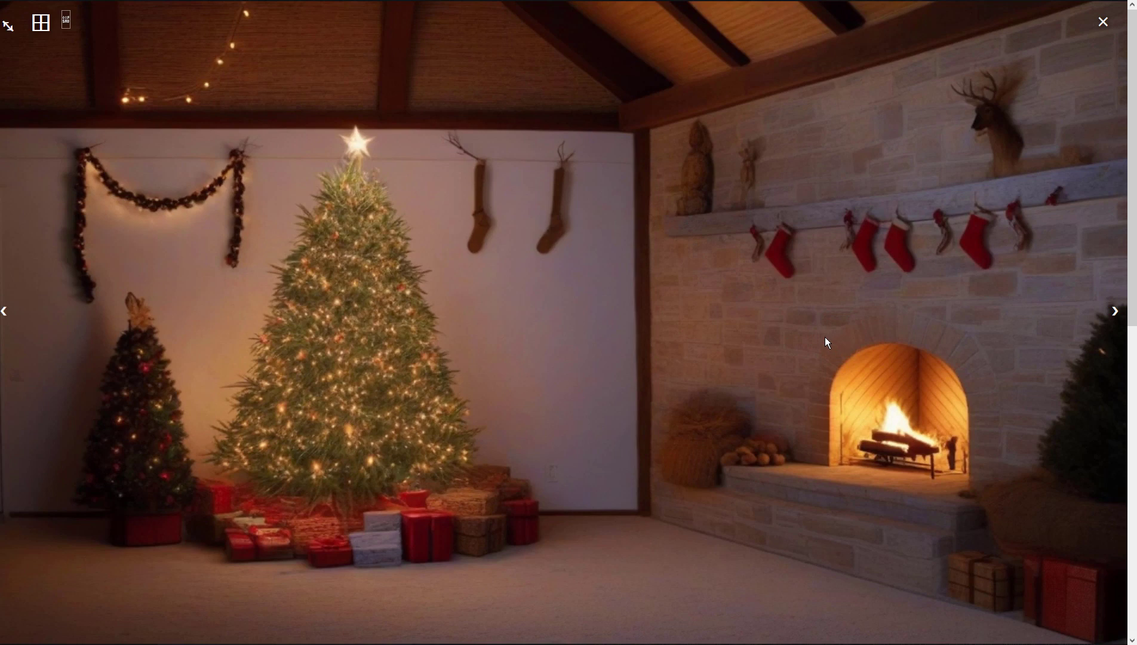
{"action": "left_click", "coordinate": [679, 339]}
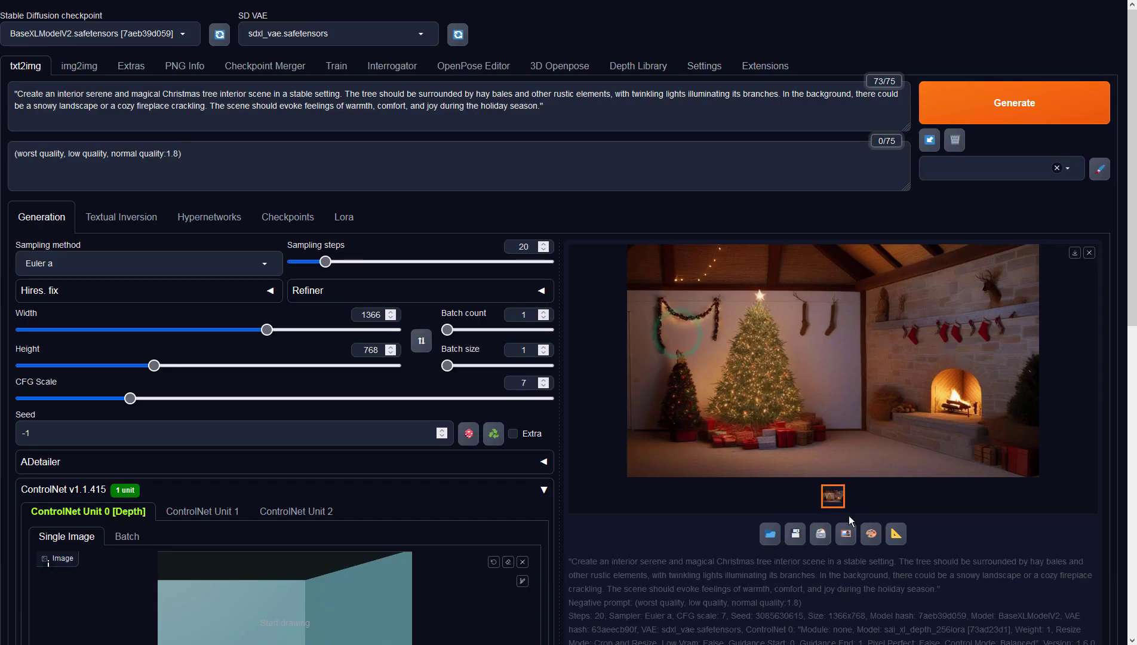
Send the txt2img result to img2img and generate a variation of it, viewing the new image enlarged.
{"action": "left_click", "coordinate": [850, 537]}
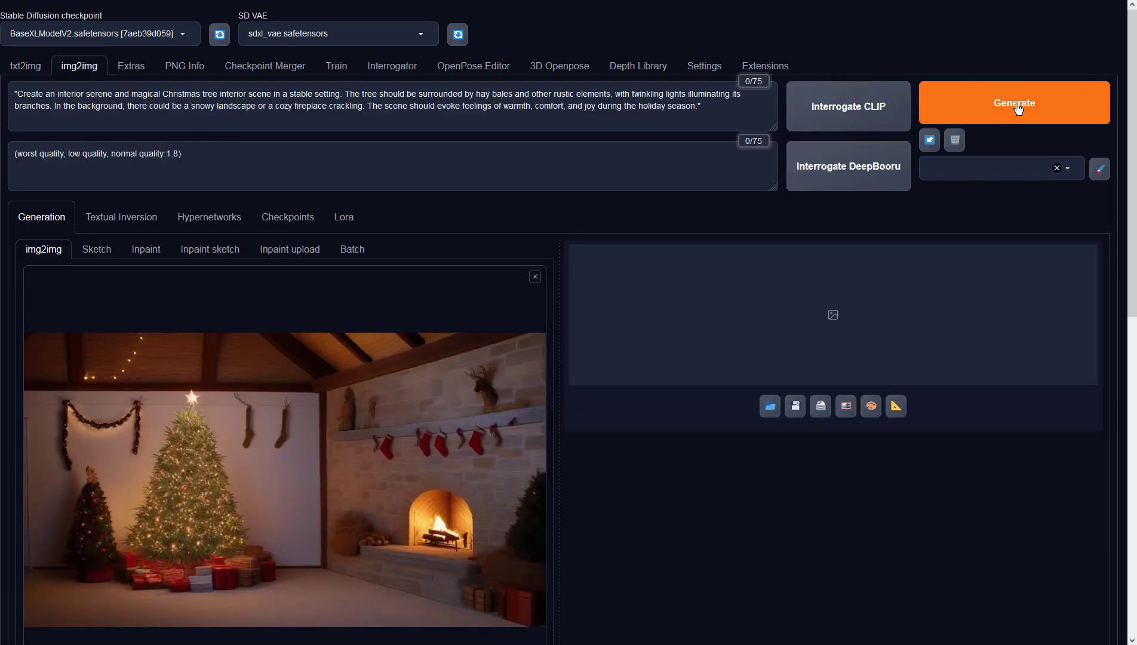
{"action": "left_click", "coordinate": [1018, 108]}
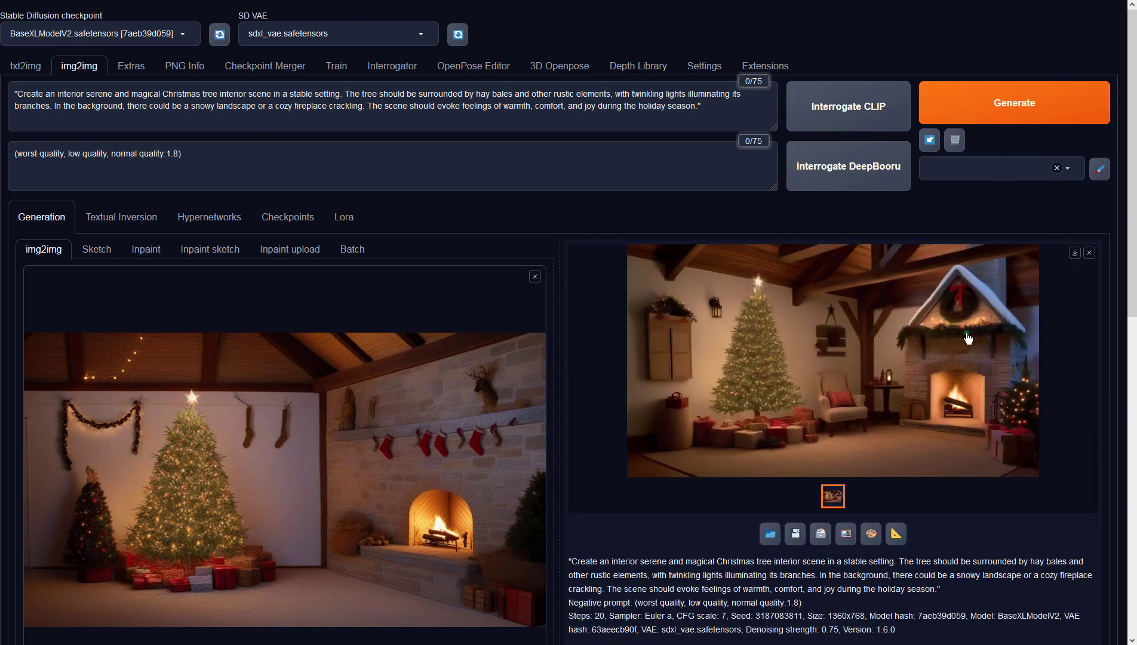
{"action": "left_click", "coordinate": [968, 334]}
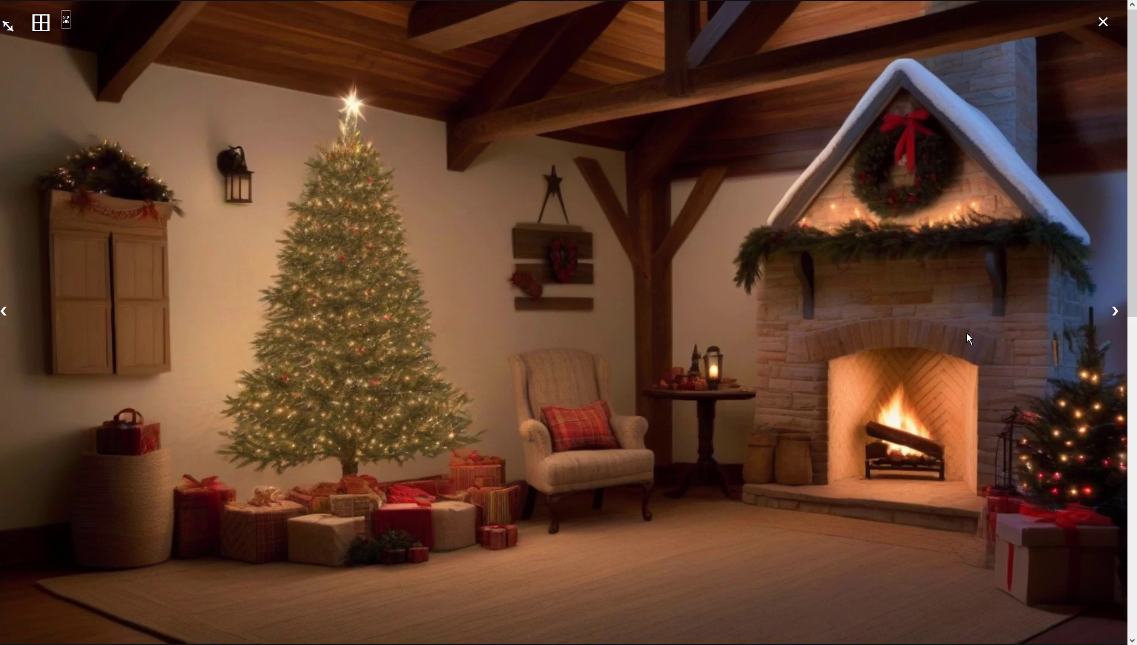
{"action": "left_click", "coordinate": [998, 308]}
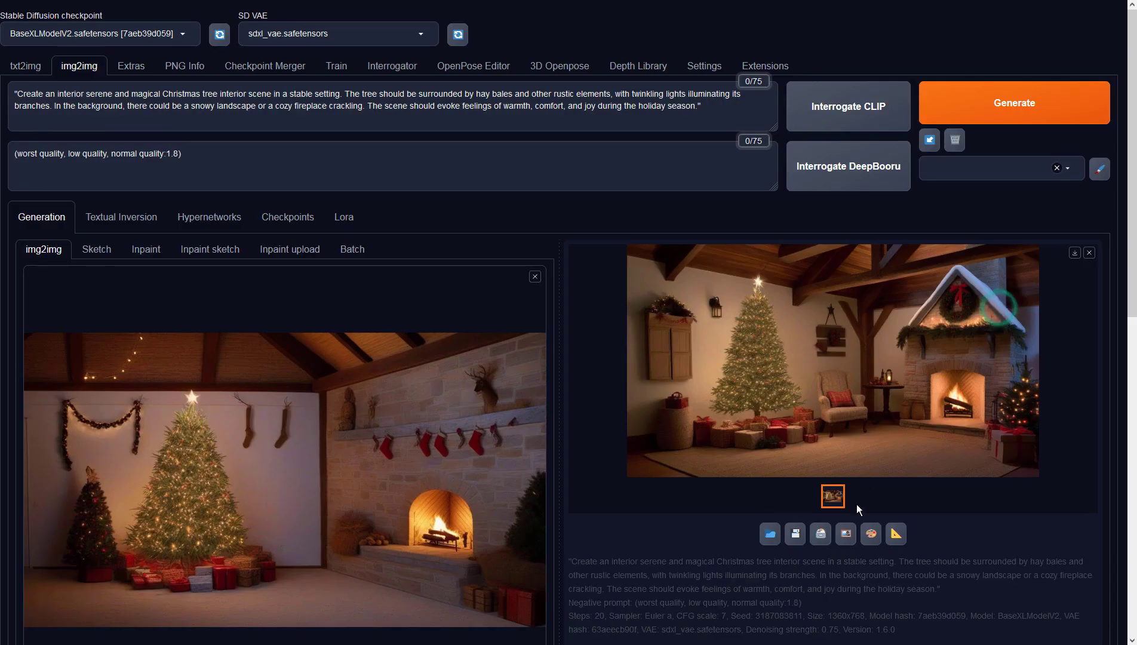
Reuse the img2img result as the new input image and generate another variation, viewing it enlarged.
{"action": "left_click", "coordinate": [847, 530]}
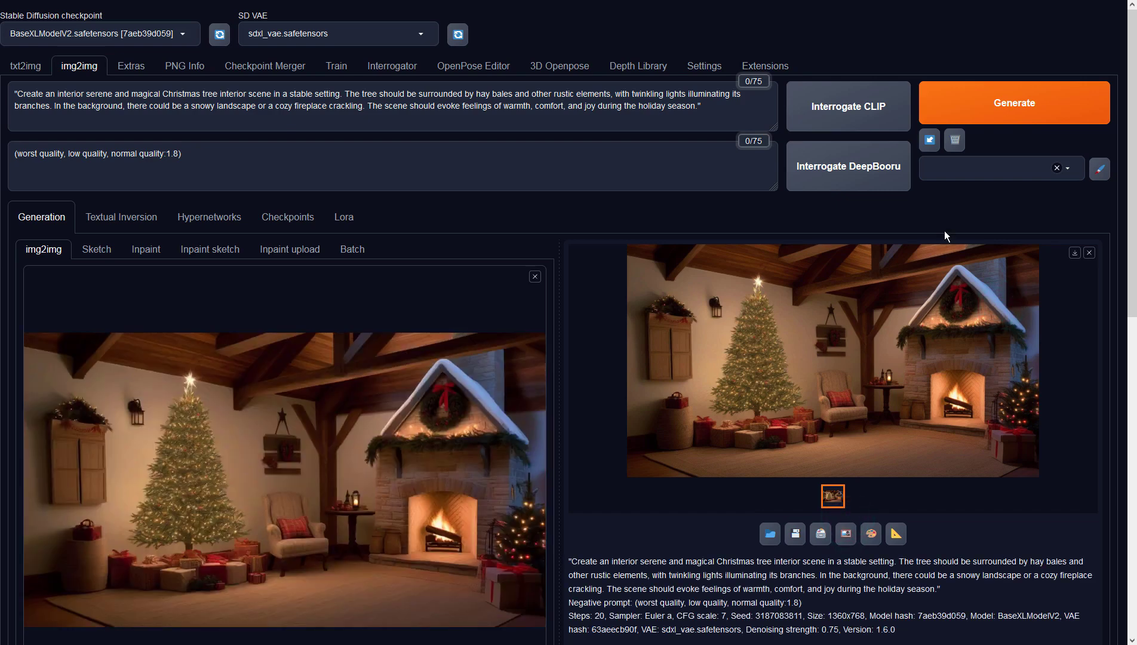
{"action": "left_click", "coordinate": [982, 116]}
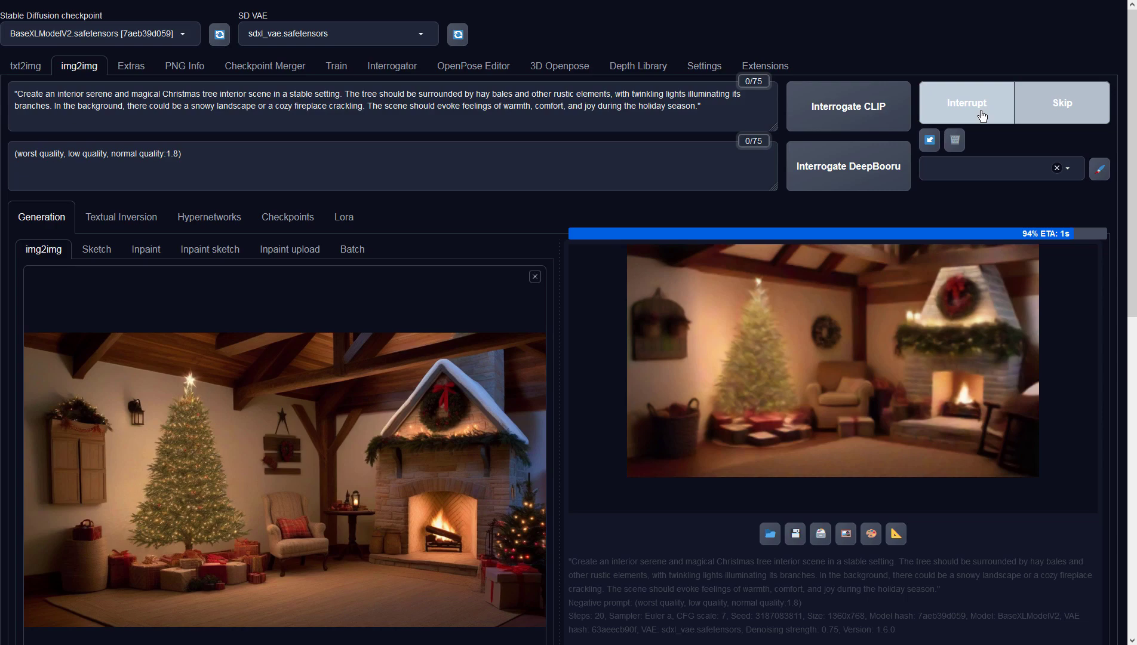
{"action": "left_click", "coordinate": [943, 339]}
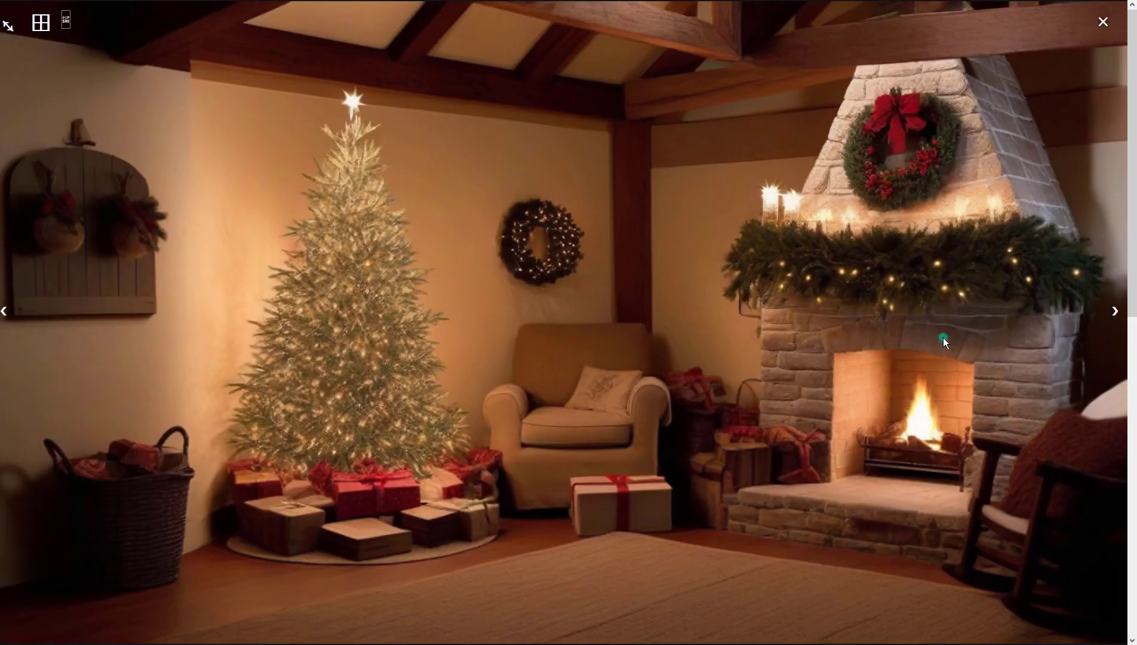
{"action": "left_click", "coordinate": [860, 371]}
{"action": "scroll", "coordinate": [439, 425], "scroll_direction": "down", "scroll_amount": 5}
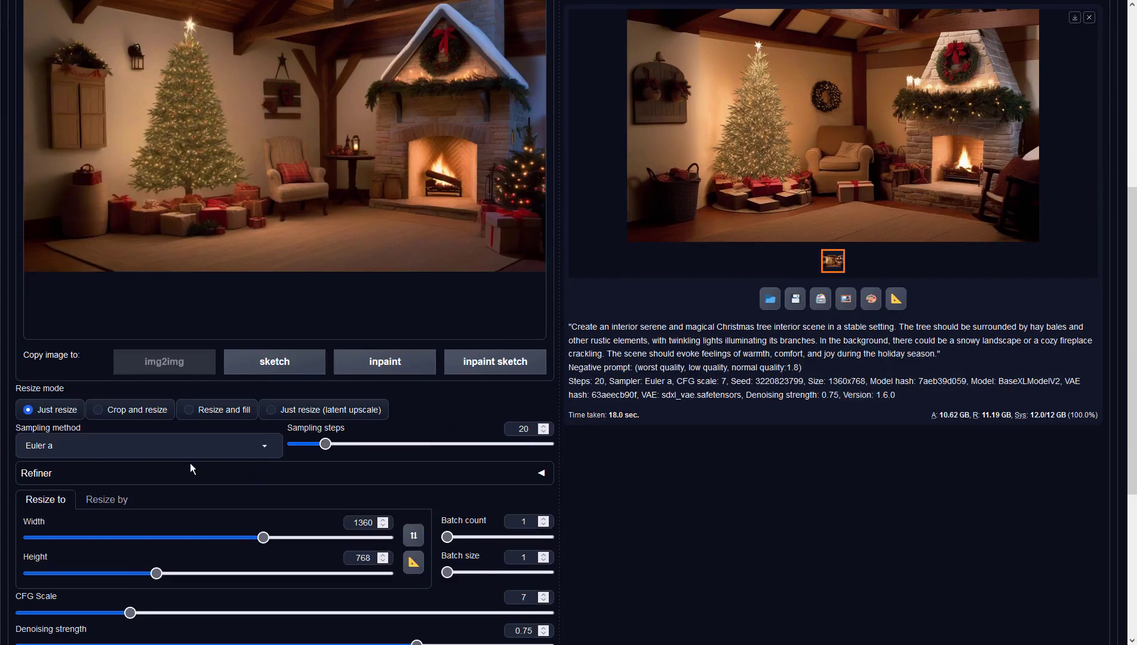
Switch the sampling method to DPM++ 3M SDE Karras and generate a new variation, viewing the result enlarged.
{"action": "left_click", "coordinate": [177, 442]}
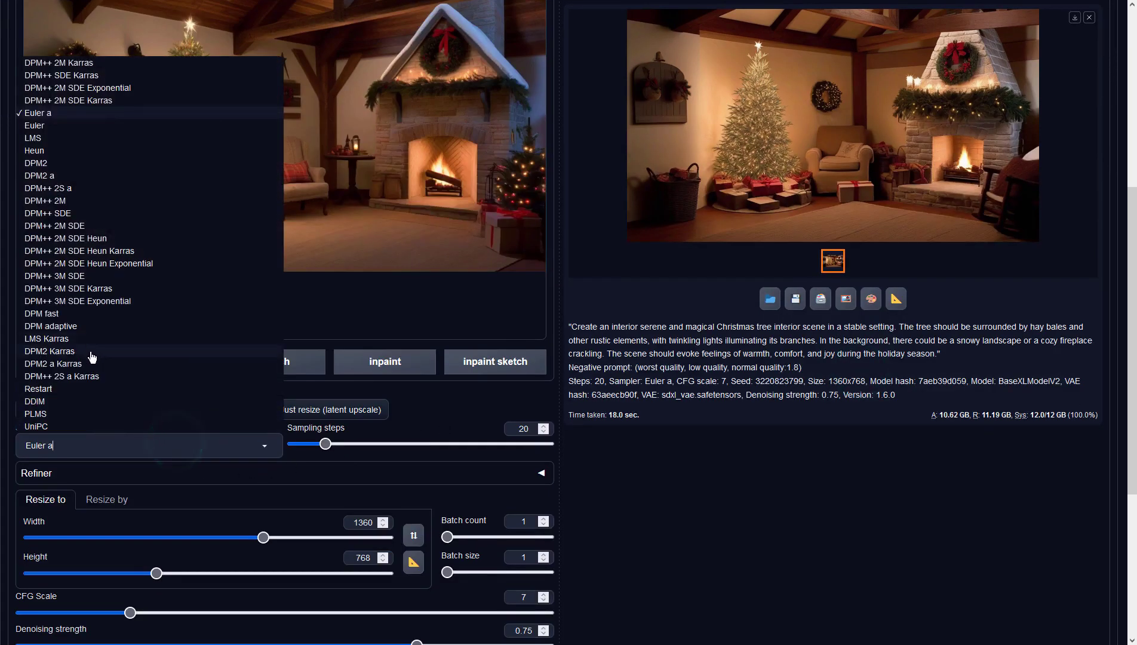
{"action": "left_click", "coordinate": [104, 289]}
{"action": "left_click", "coordinate": [760, 468]}
{"action": "scroll", "coordinate": [760, 469], "scroll_direction": "up", "scroll_amount": 6}
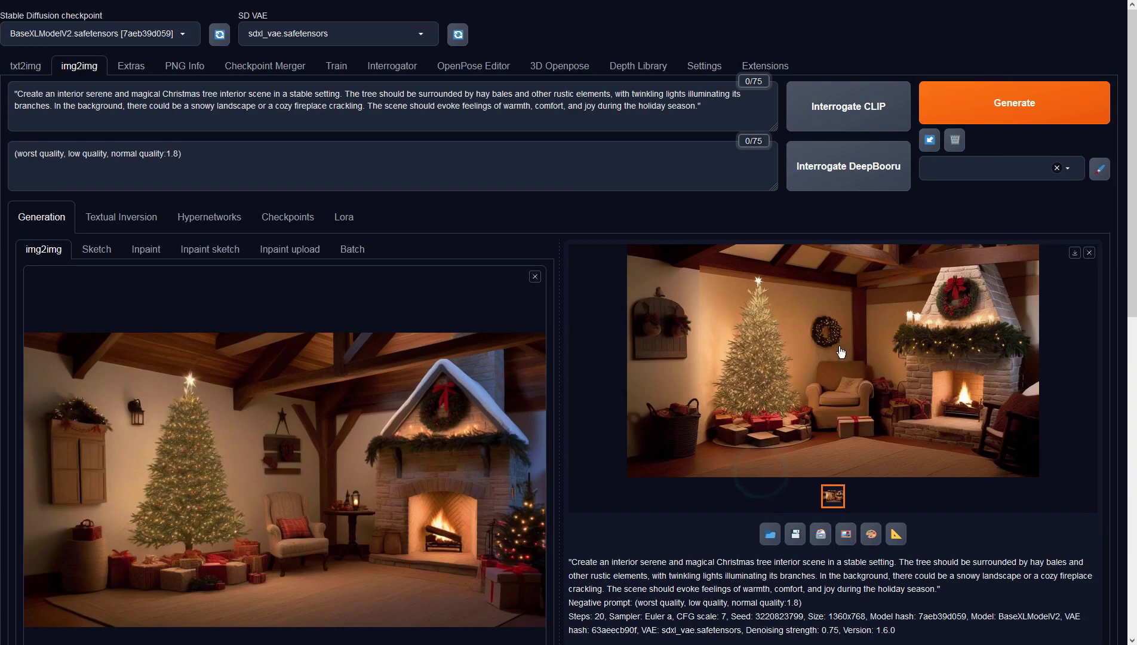
{"action": "left_click", "coordinate": [946, 108]}
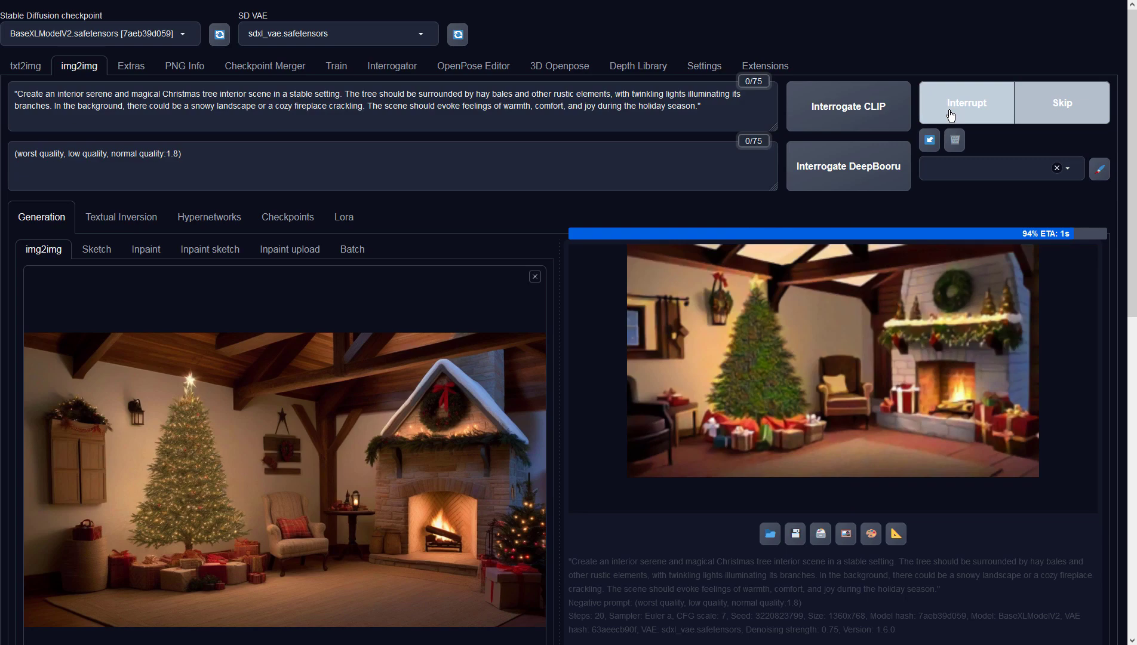
{"action": "left_click", "coordinate": [864, 291]}
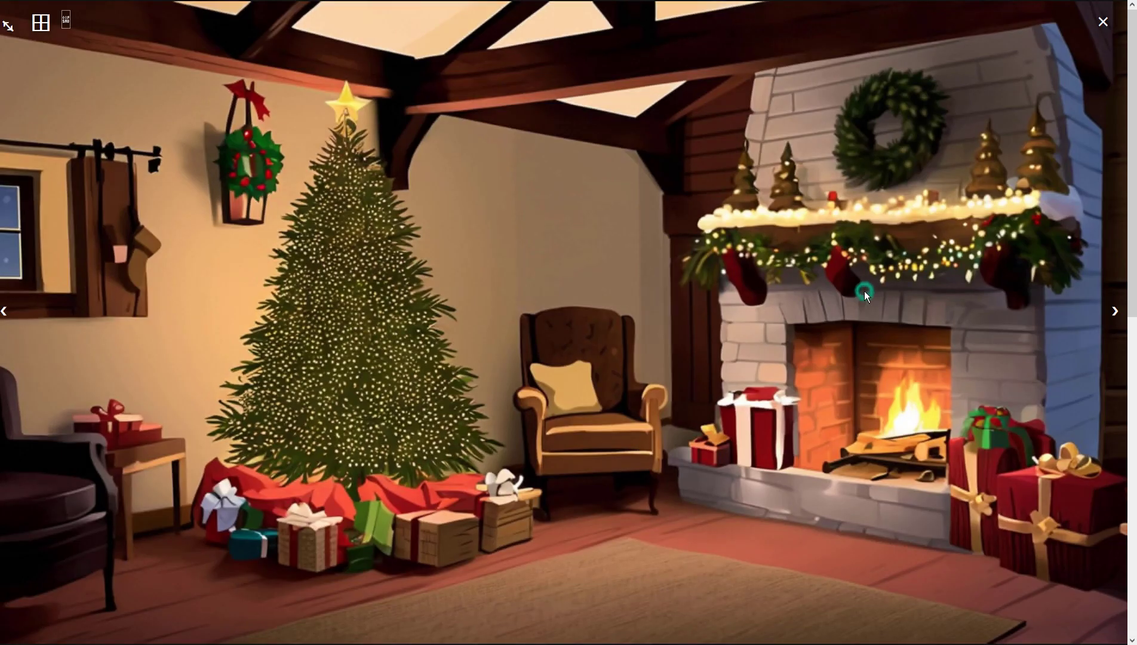
{"action": "left_click", "coordinate": [812, 372]}
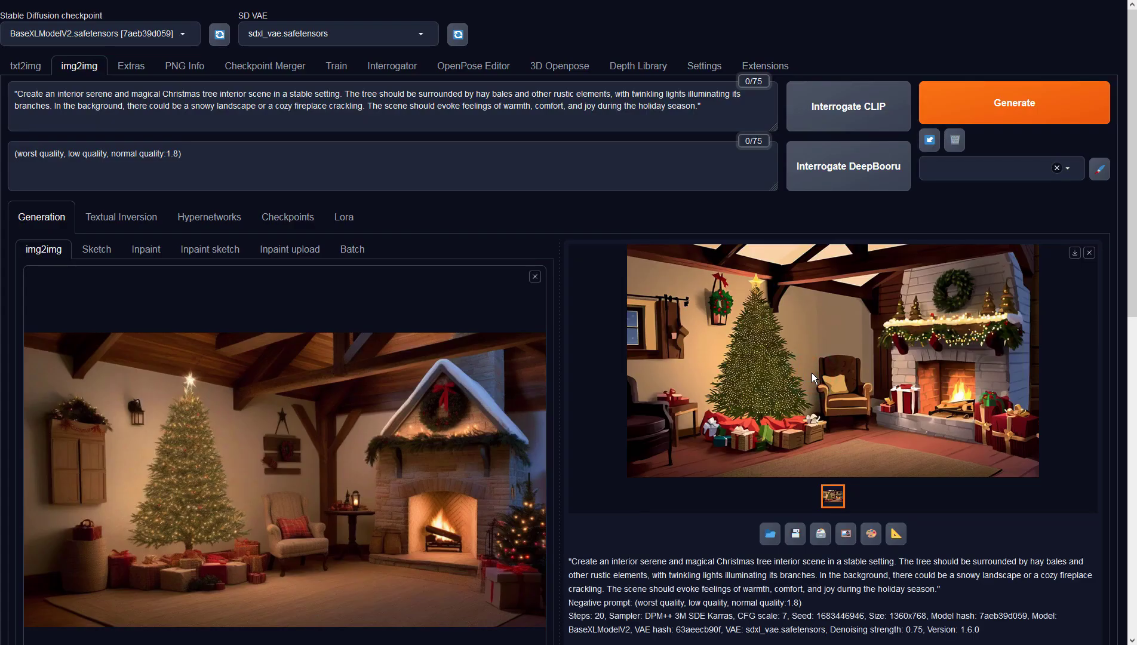
Set the sampling method back to Euler a and send the latest generated image to img2img as the new input.
{"action": "scroll", "coordinate": [812, 372], "scroll_direction": "down", "scroll_amount": 4}
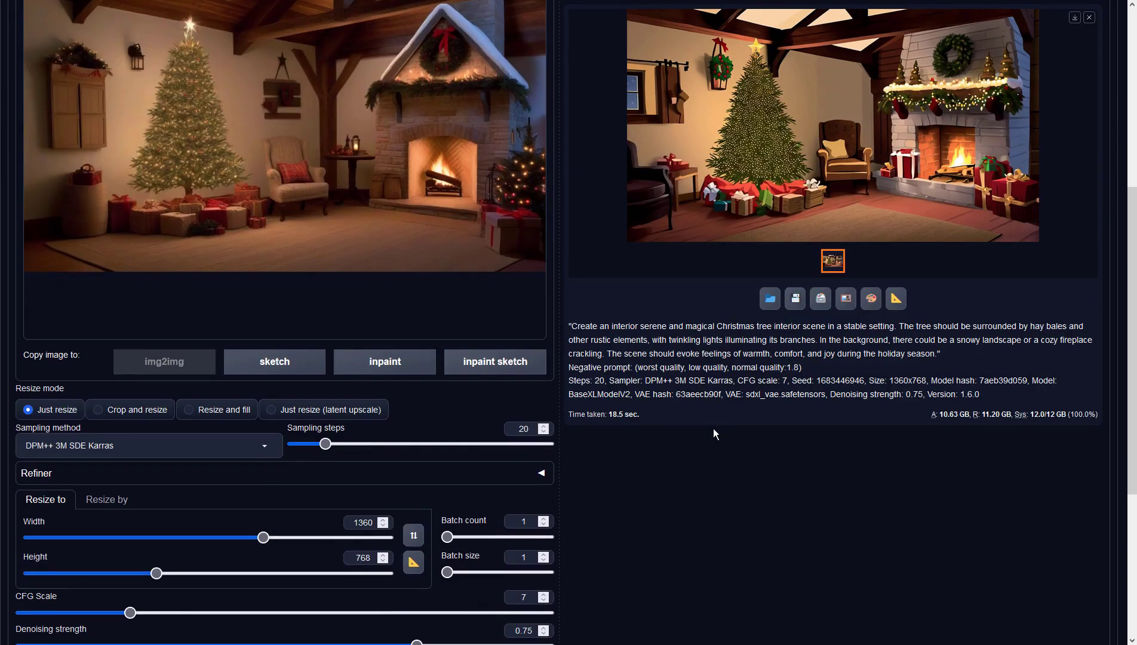
{"action": "left_click", "coordinate": [263, 445]}
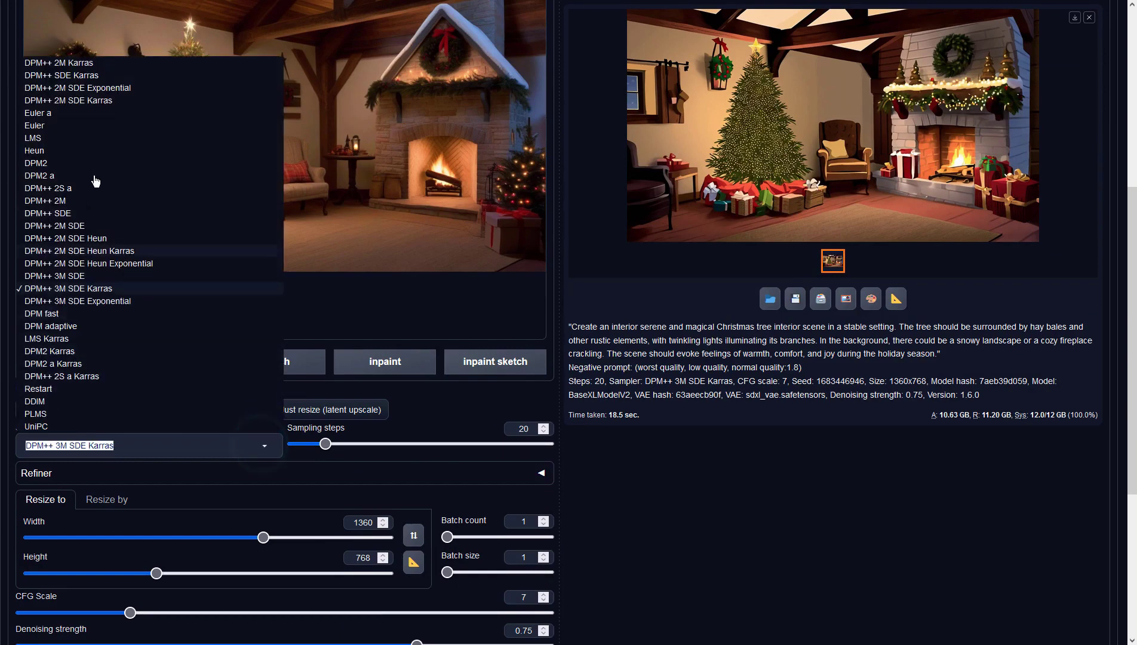
{"action": "left_click", "coordinate": [80, 113]}
{"action": "left_click", "coordinate": [727, 367]}
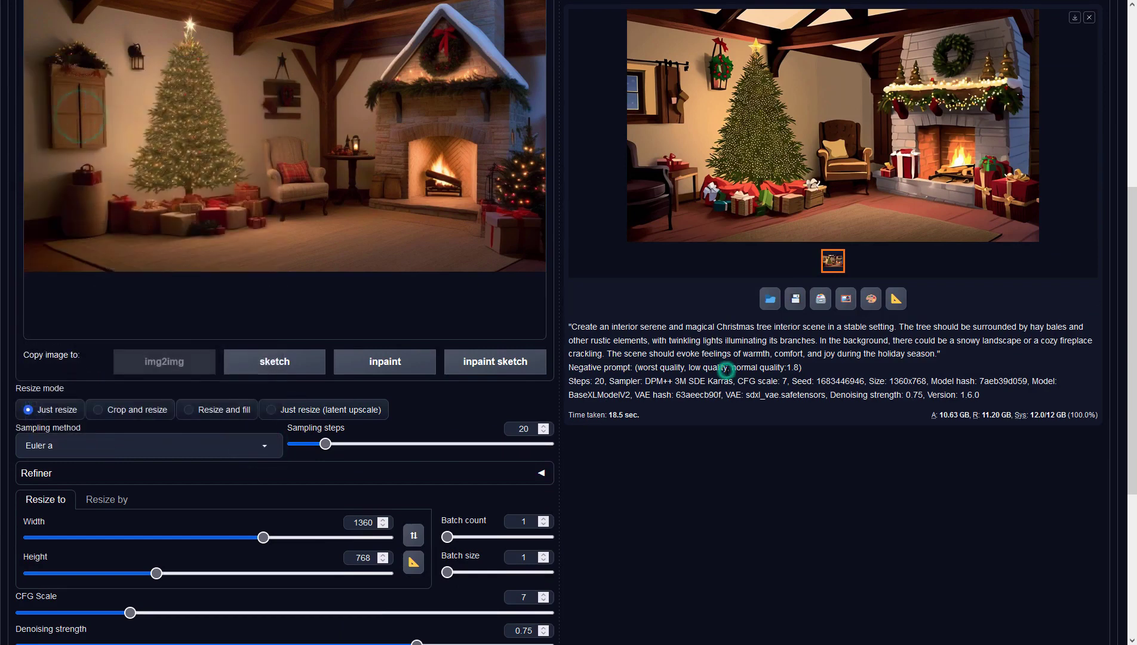
{"action": "scroll", "coordinate": [727, 368], "scroll_direction": "up", "scroll_amount": 3}
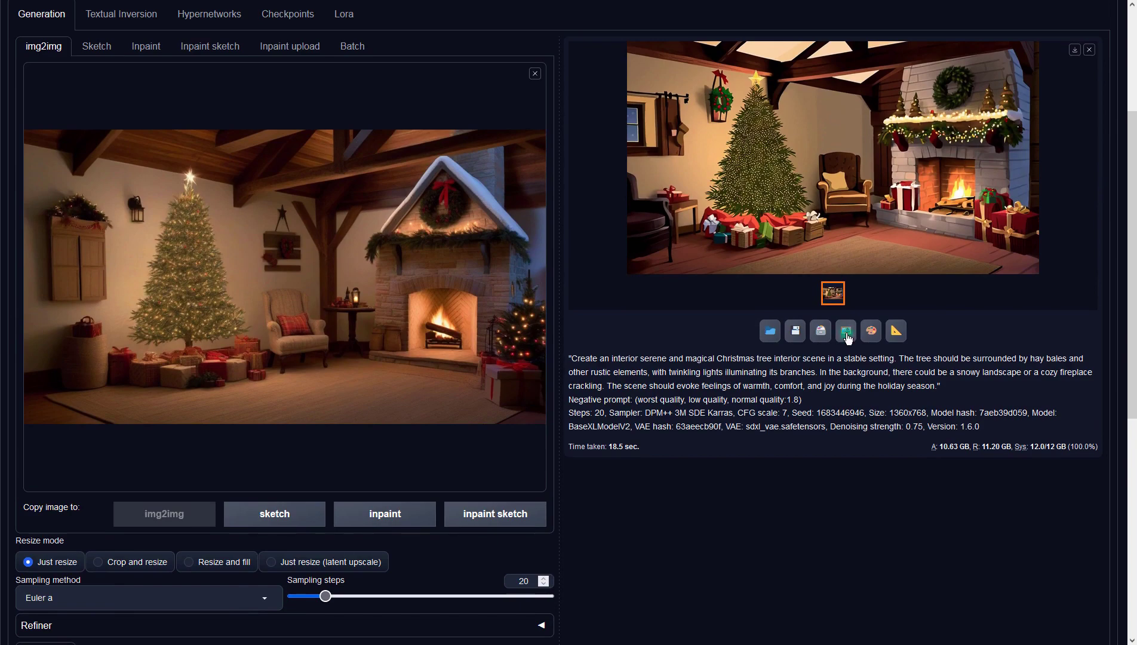
{"action": "left_click", "coordinate": [845, 330]}
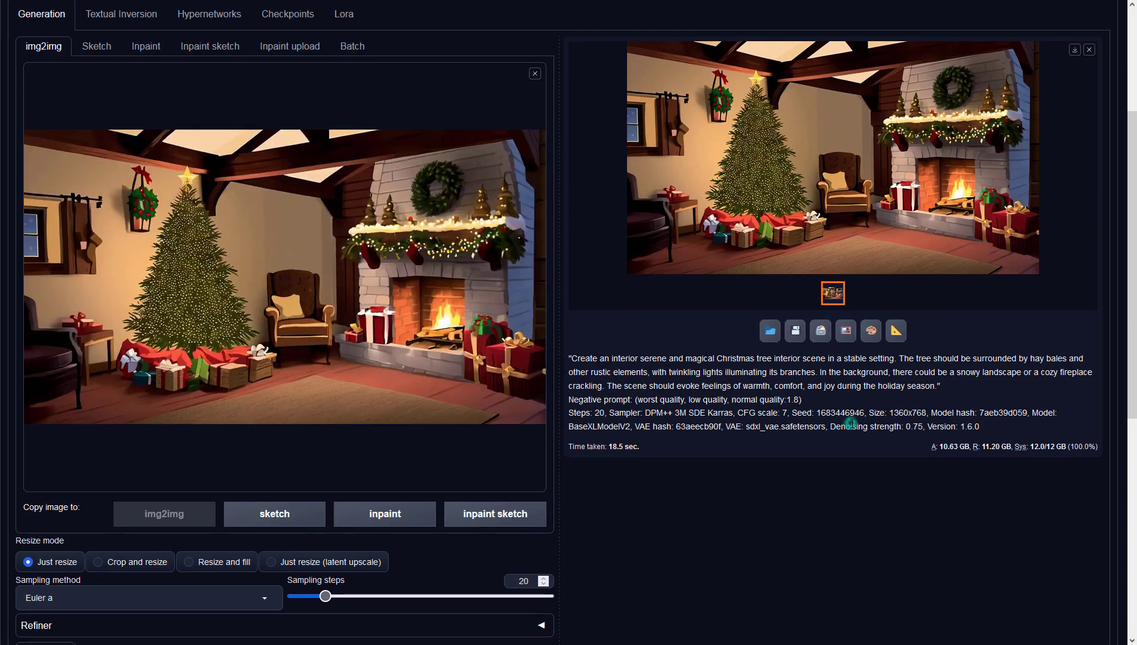
Generate a variation of the new input image with Euler a and view it enlarged.
{"action": "scroll", "coordinate": [850, 425], "scroll_direction": "up", "scroll_amount": 4}
{"action": "left_click", "coordinate": [961, 97]}
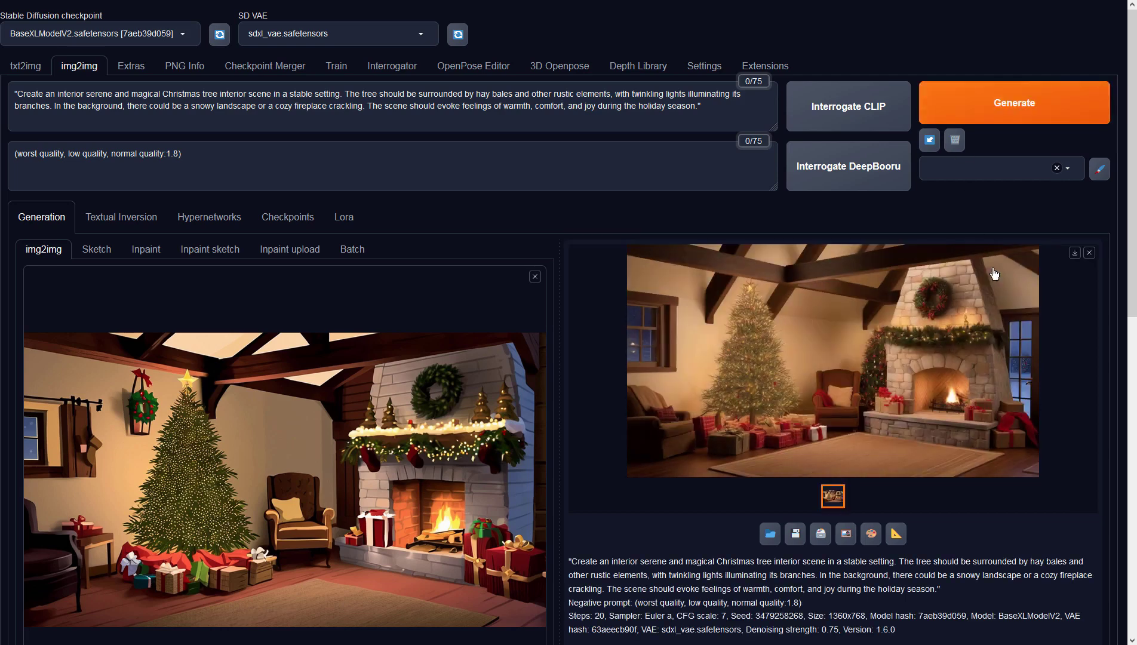
{"action": "left_click", "coordinate": [1016, 342]}
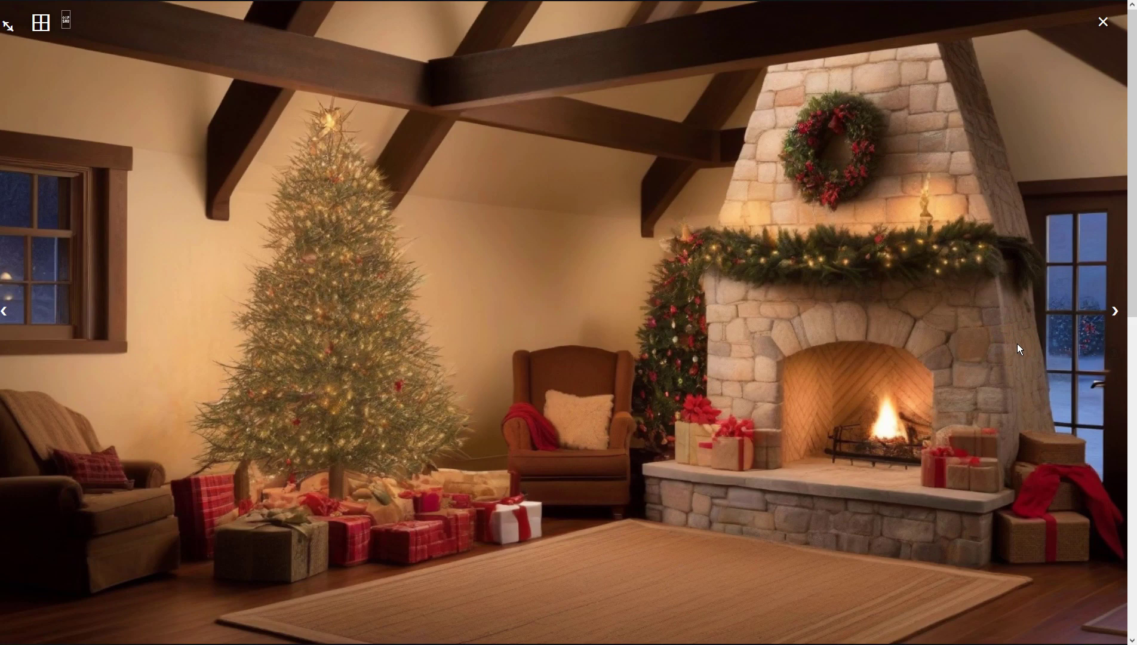
{"action": "left_click", "coordinate": [1016, 344]}
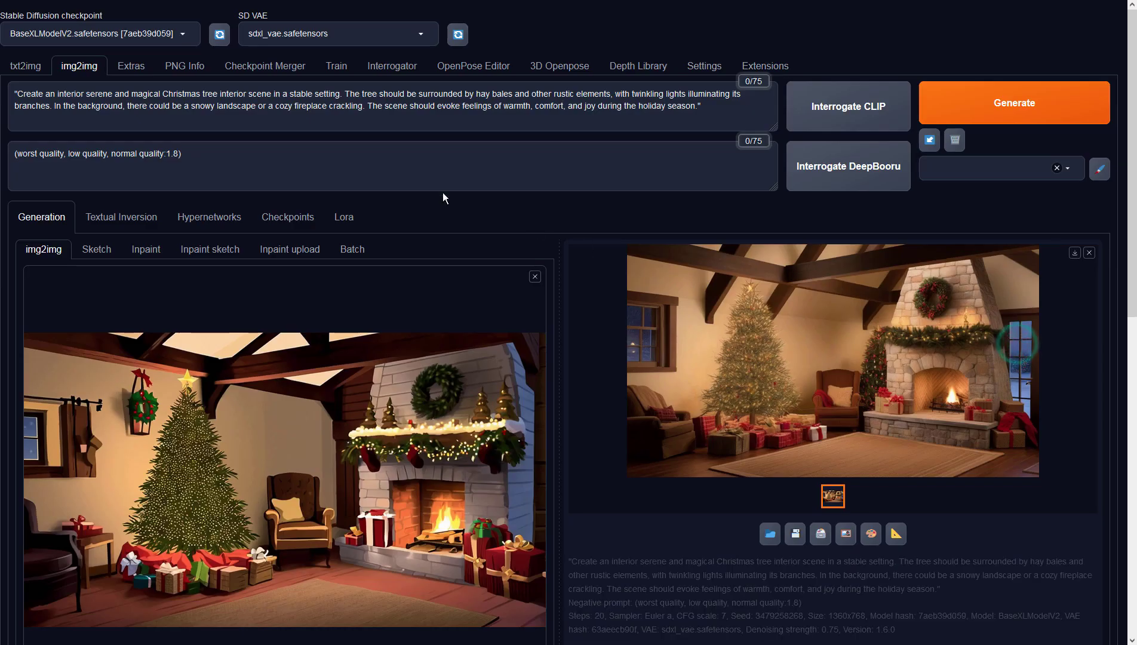
Raise the sampling steps to 50 and generate another variation from the same input image, viewing it enlarged.
{"action": "scroll", "coordinate": [391, 412], "scroll_direction": "down", "scroll_amount": 6}
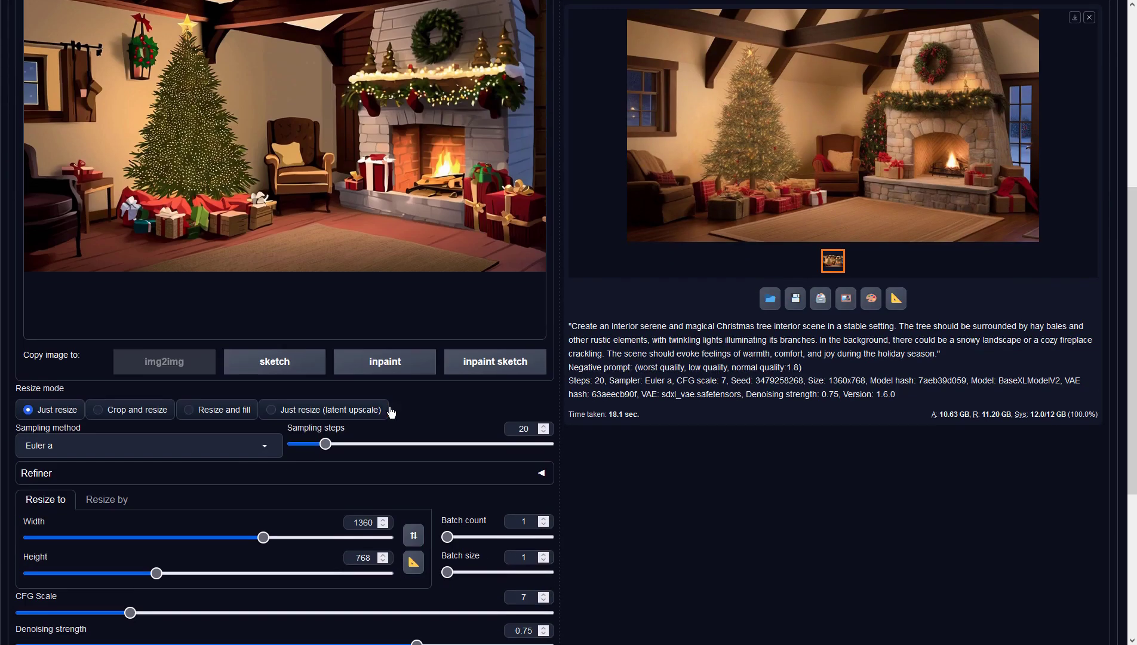
{"action": "double_click", "coordinate": [523, 429]}
{"action": "type", "text": "50"}
{"action": "scroll", "coordinate": [671, 407], "scroll_direction": "up", "scroll_amount": 6}
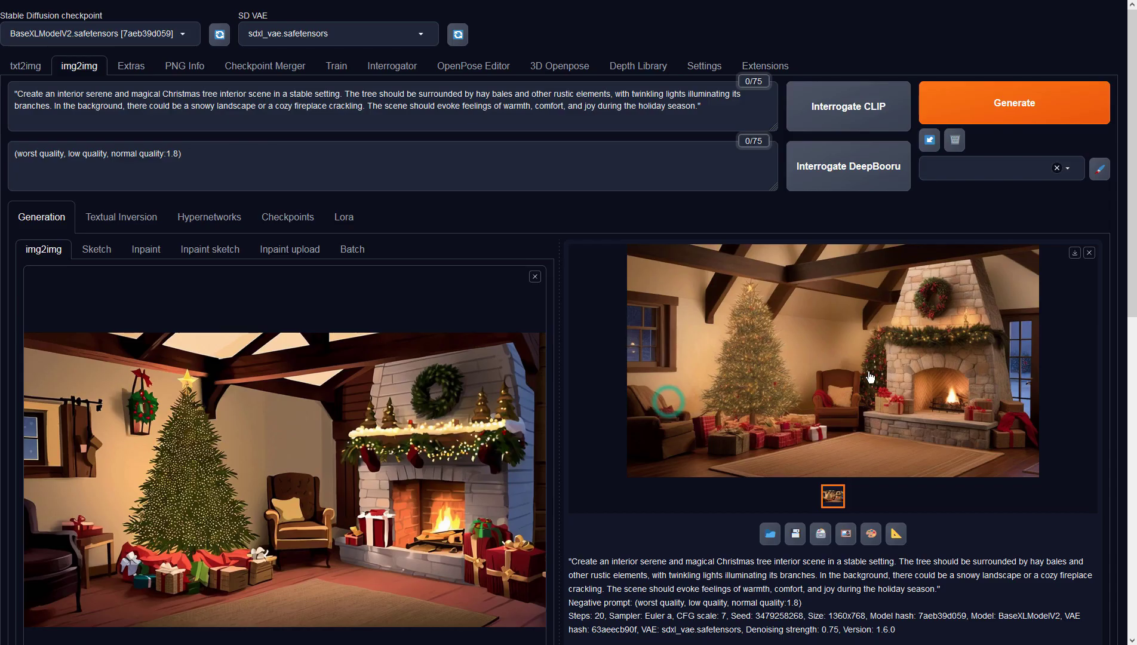
{"action": "left_click", "coordinate": [1037, 119]}
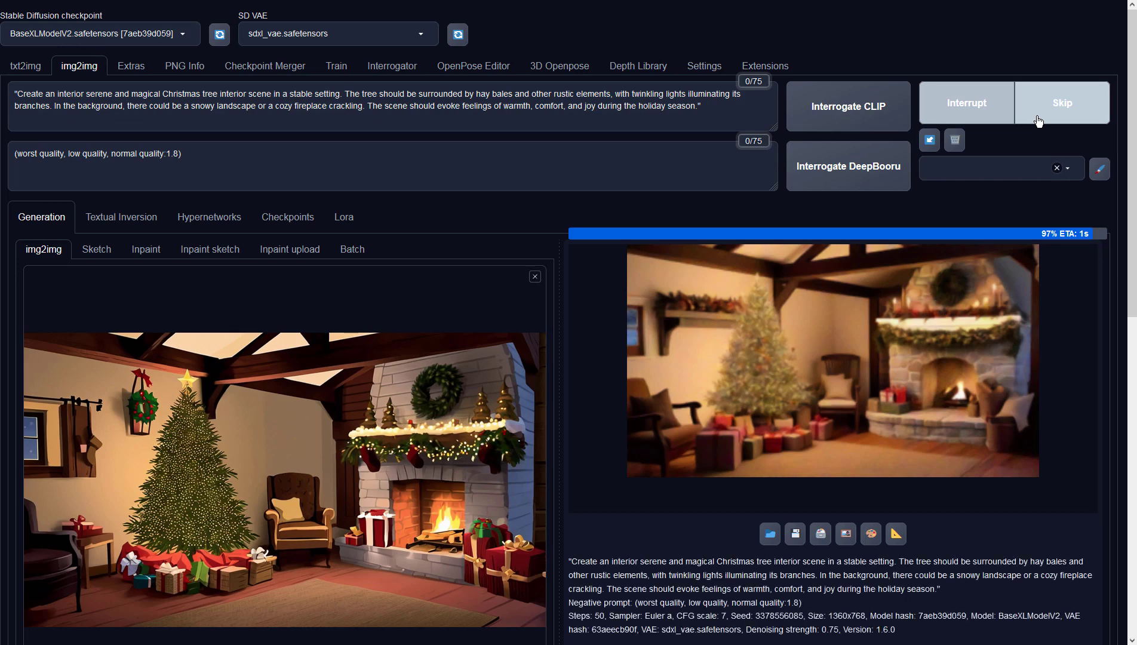
{"action": "left_click", "coordinate": [867, 297]}
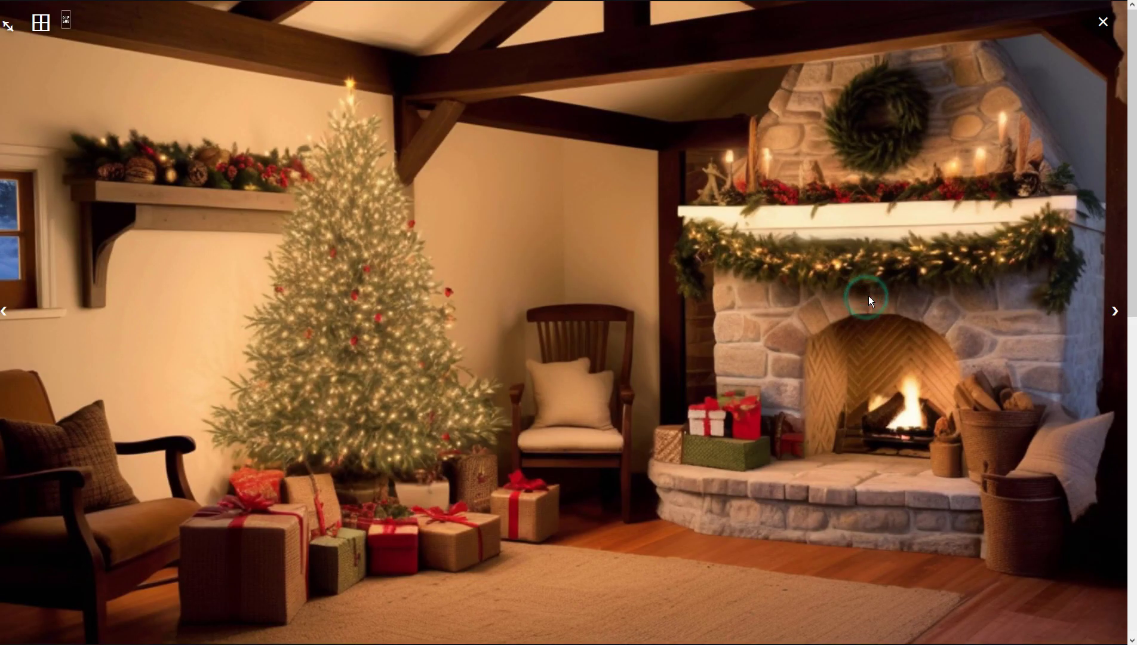